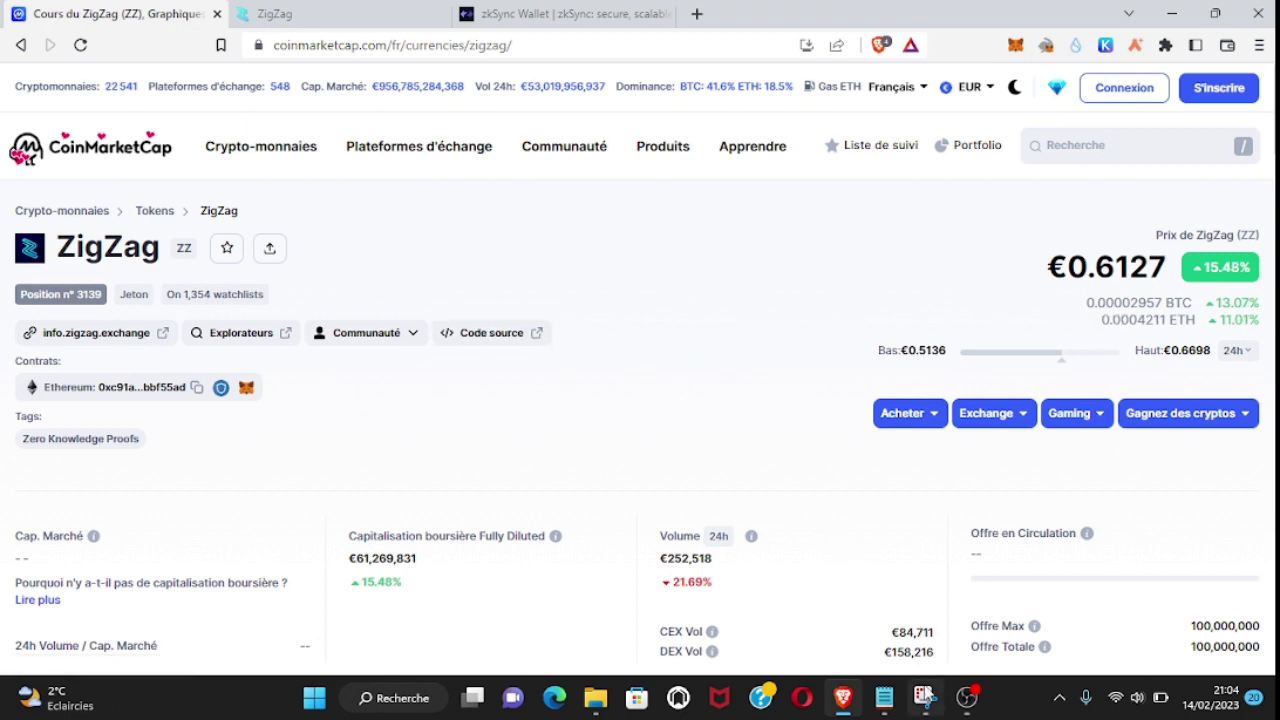
# Switch to the Snipping Tool capture of ZigZag Exchange's airdrop tweets, read it, and return to the Brave browser.
pyautogui.click(922, 698)
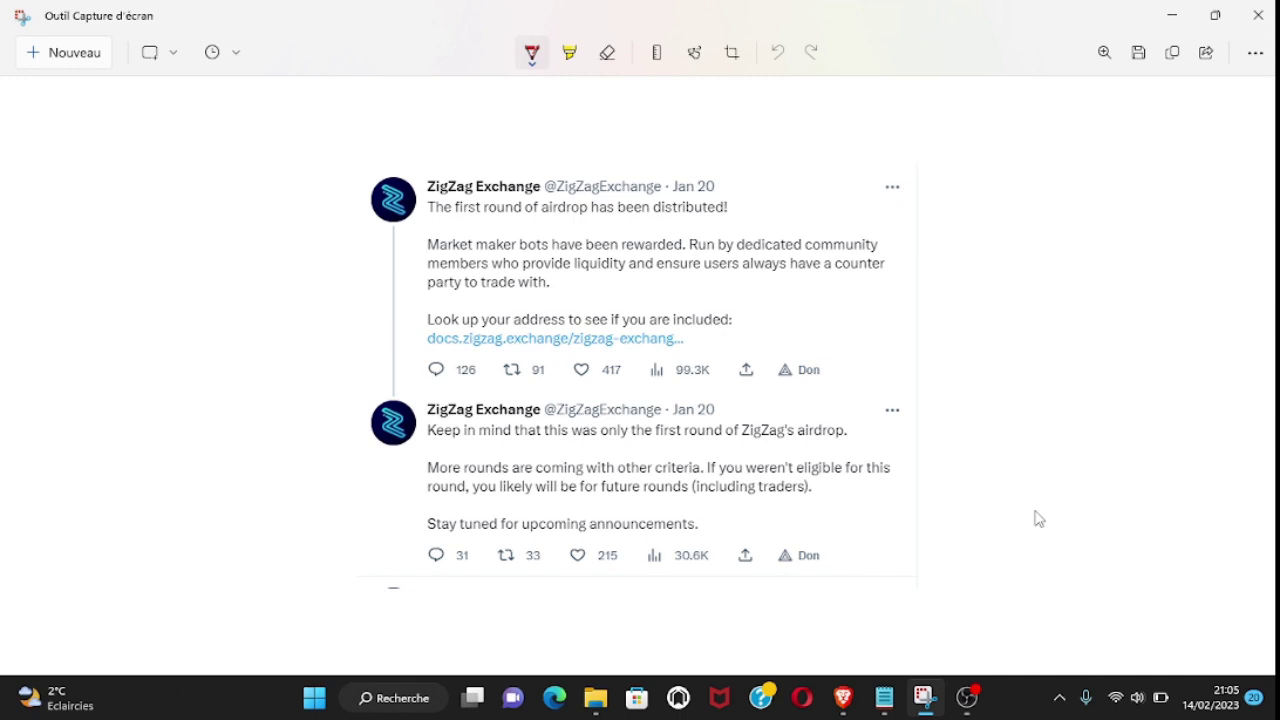
pyautogui.click(843, 697)
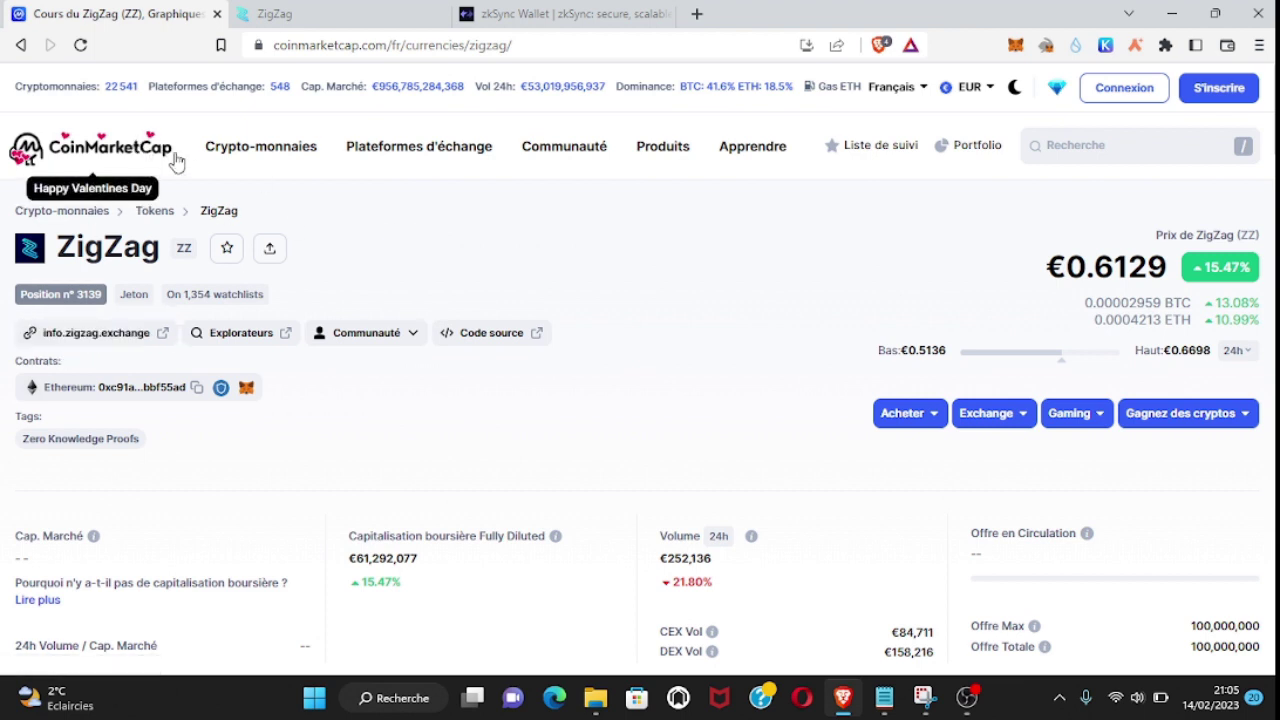
# Open ZigZag's official website from its CoinMarketCap page, closing the duplicate ZigZag tab, and look over the home page.
pyautogui.click(125, 340)
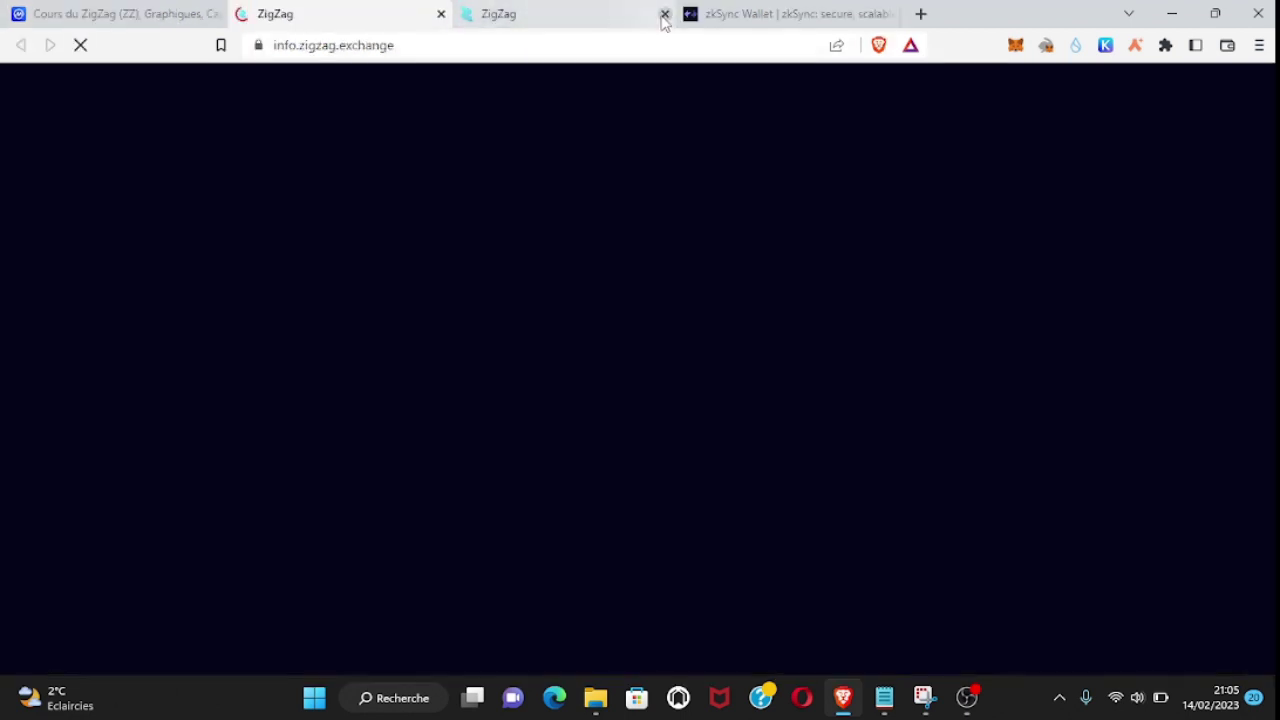
pyautogui.click(664, 14)
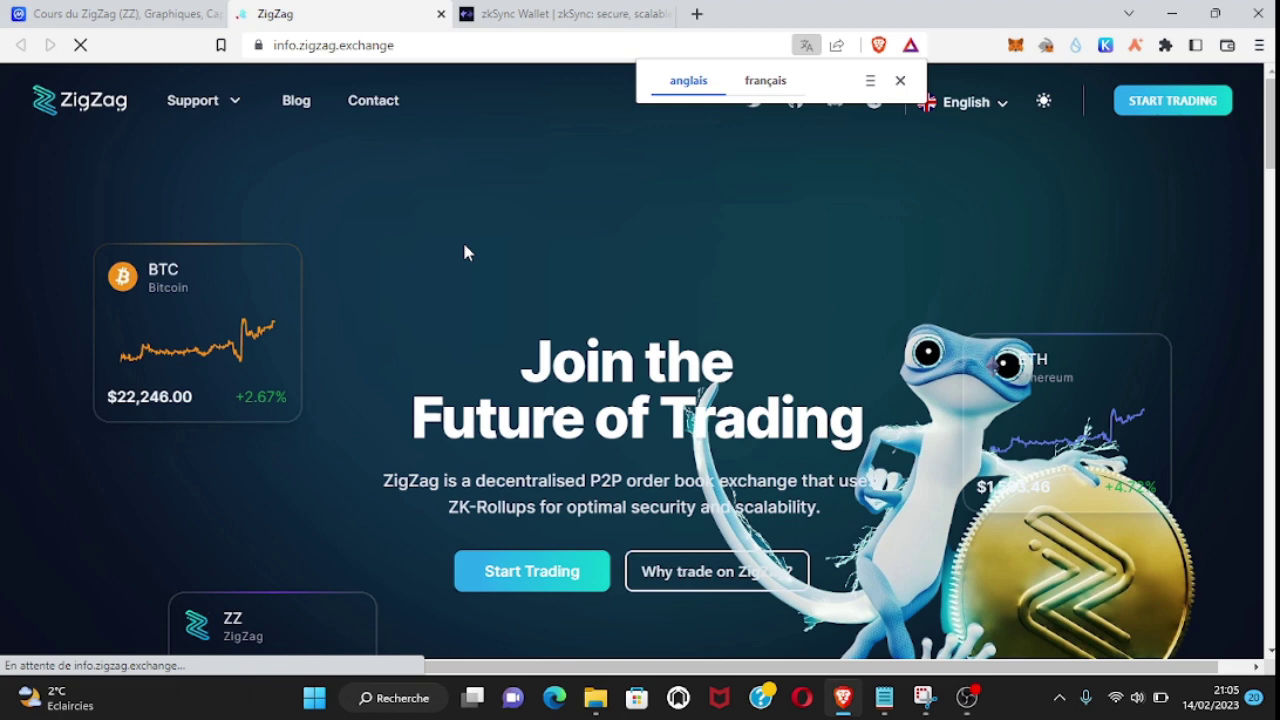
pyautogui.click(100, 13)
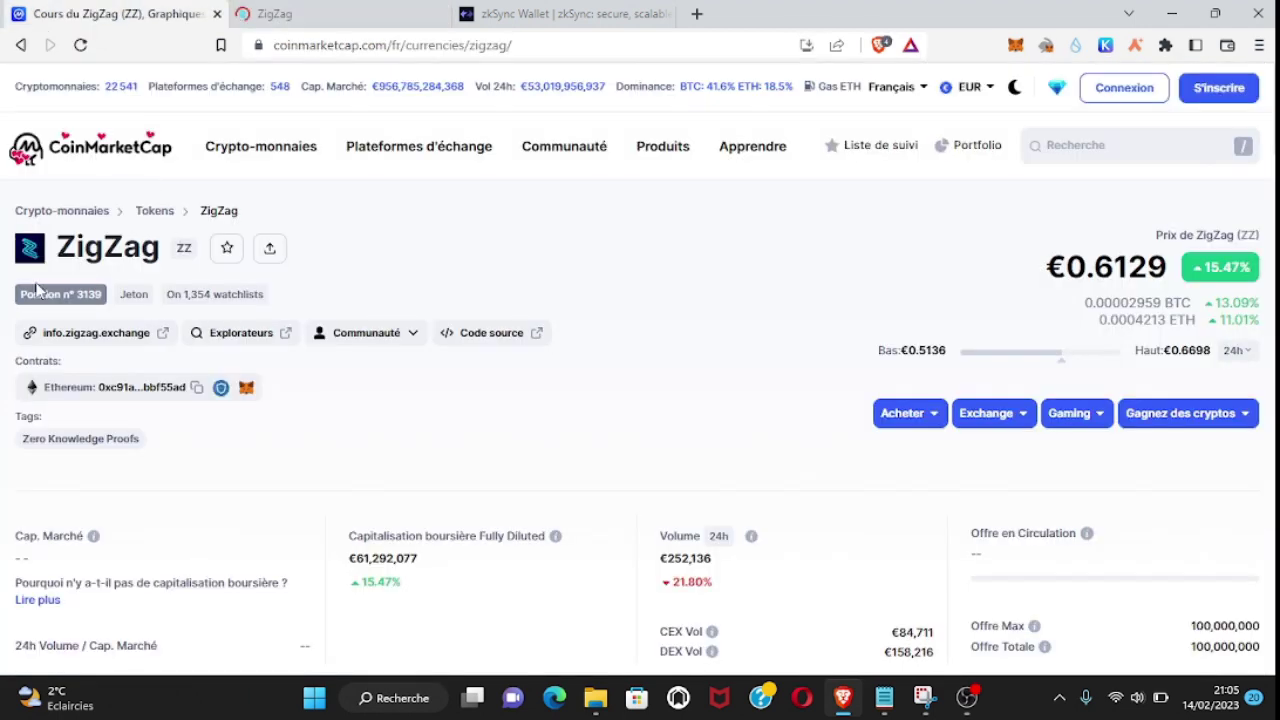
pyautogui.click(92, 336)
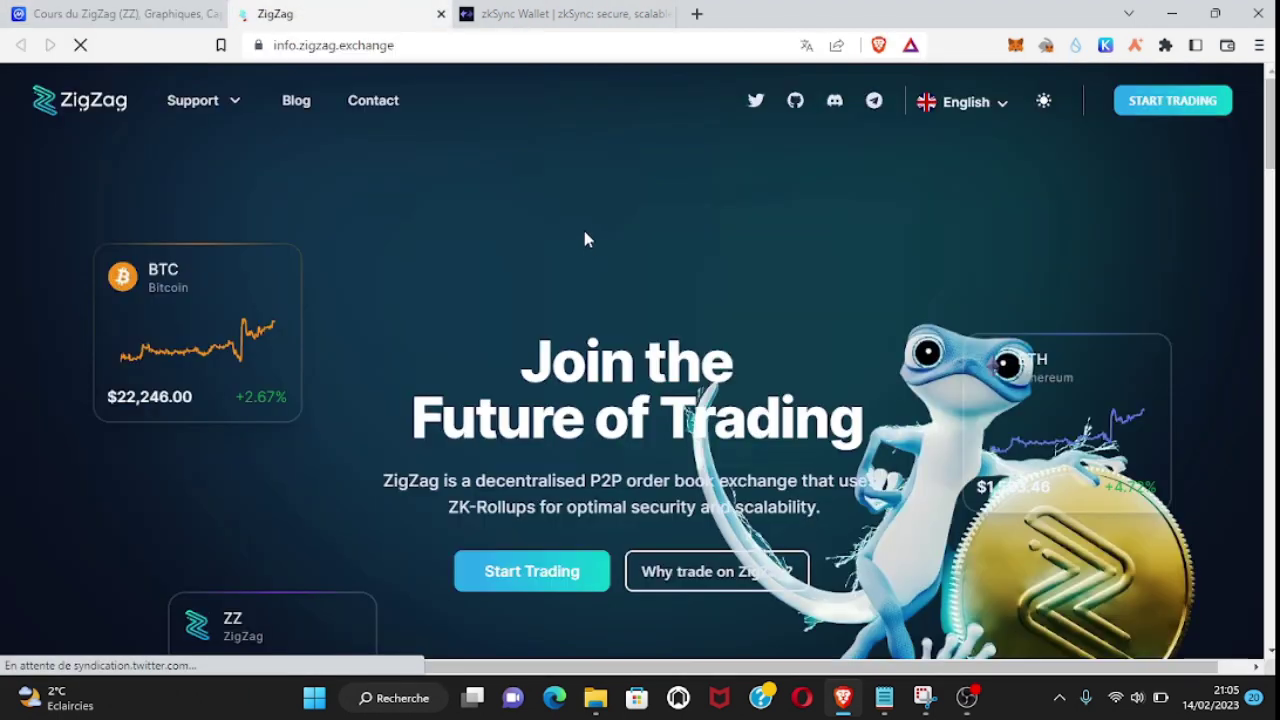
pyautogui.scroll(-8, 563, 230)
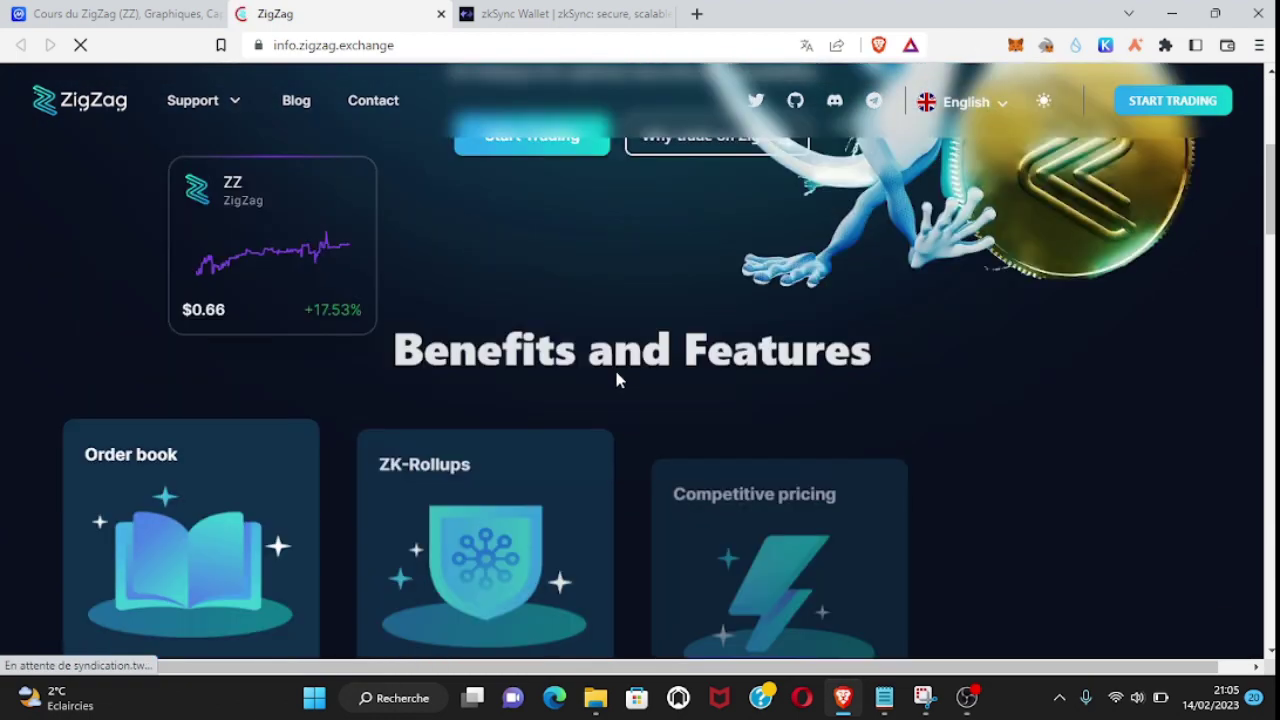
pyautogui.scroll(-4, 620, 410)
pyautogui.scroll(12, 645, 400)
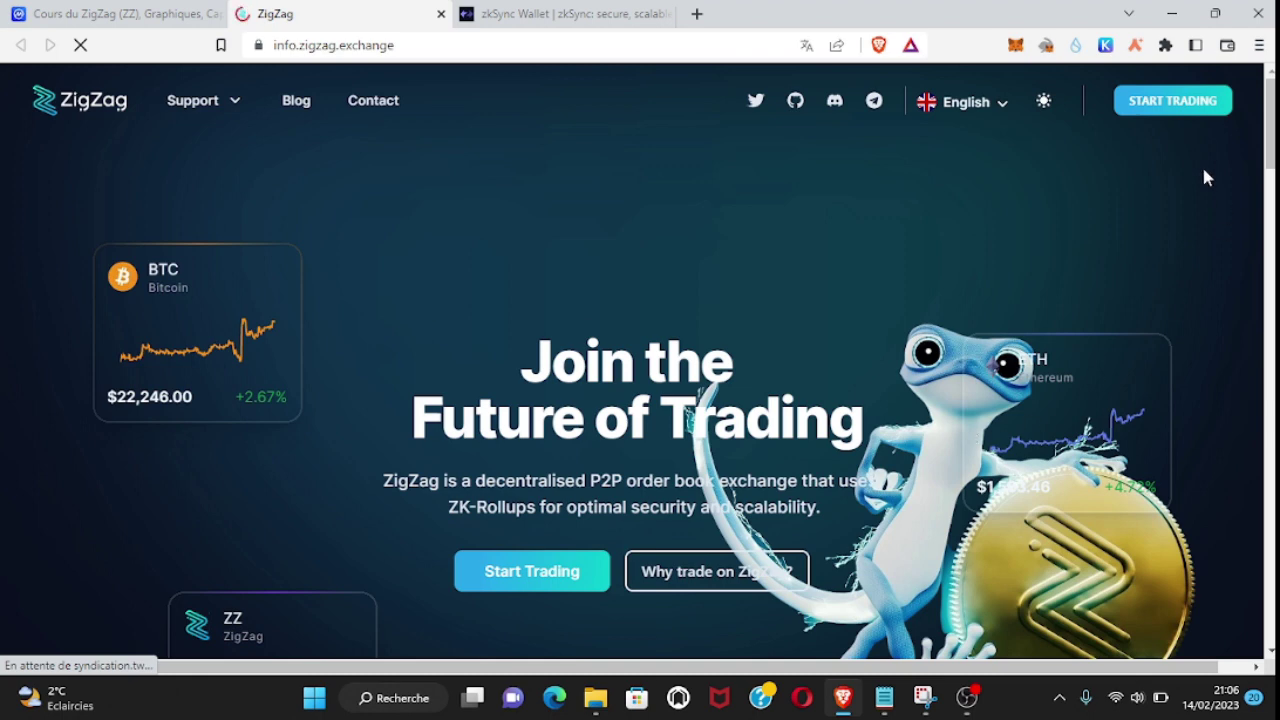
# Launch the ZigZag trading platform from its home page and connect the MetaMask wallet.
pyautogui.click(1185, 108)
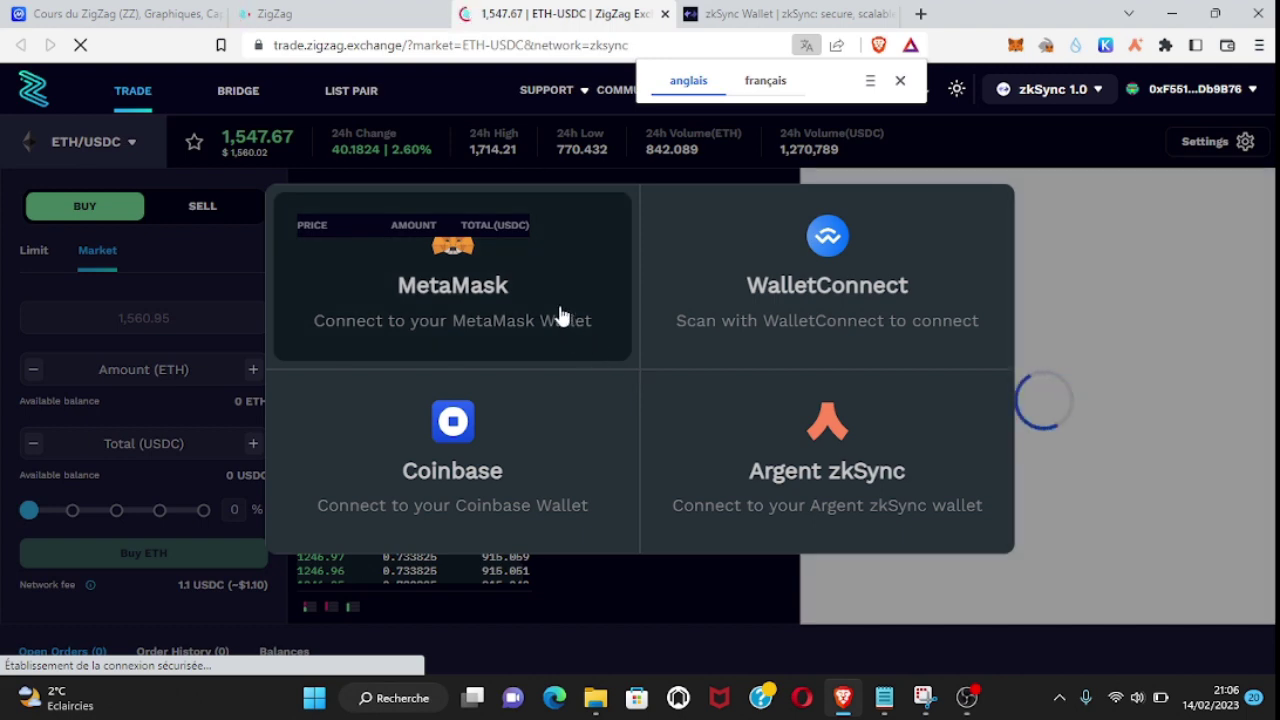
pyautogui.click(560, 303)
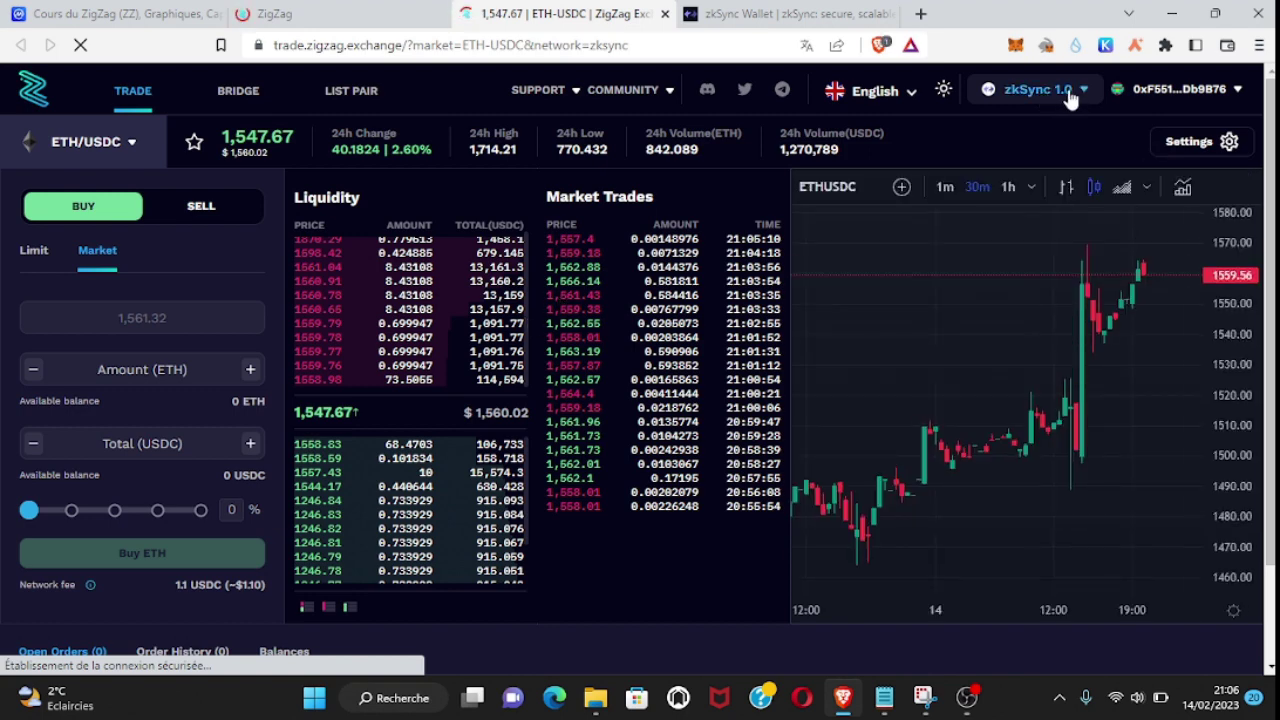
# Check the token balances in the zkSync wallet and return to the ZigZag exchange.
pyautogui.click(771, 16)
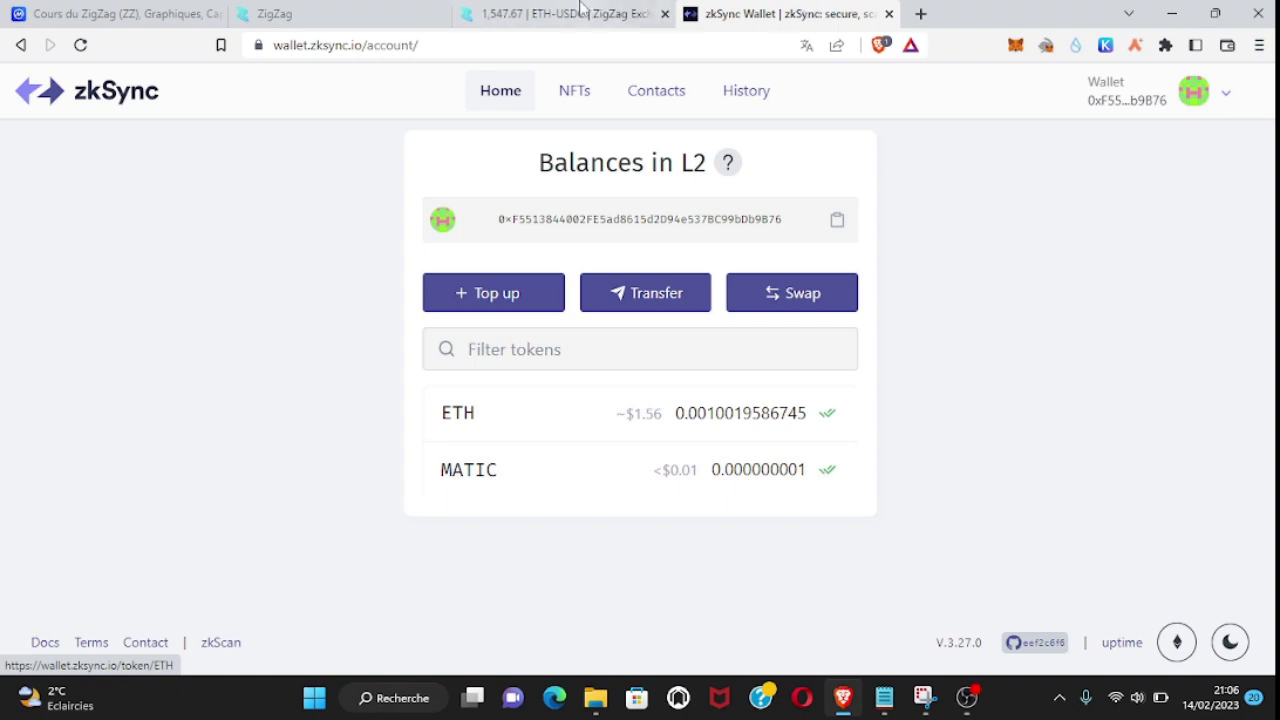
pyautogui.click(580, 8)
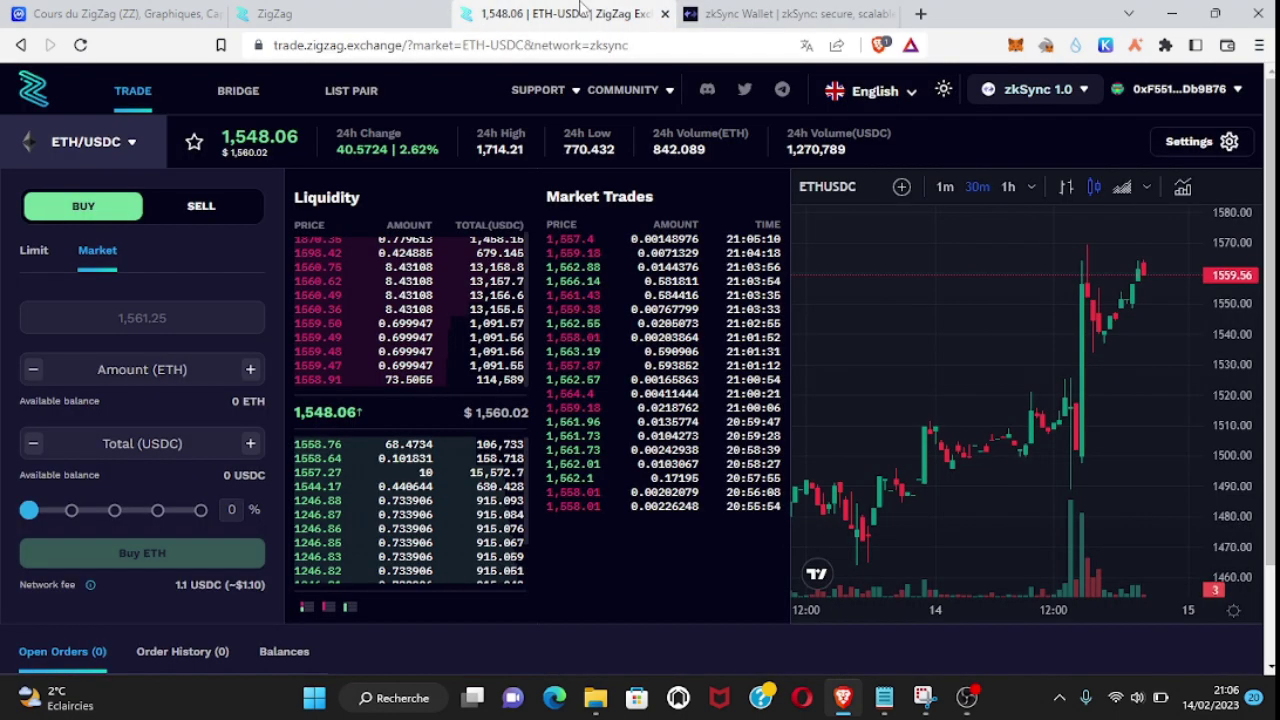
# Review the networks the exchange offers and examine its open orders section.
pyautogui.click(1084, 96)
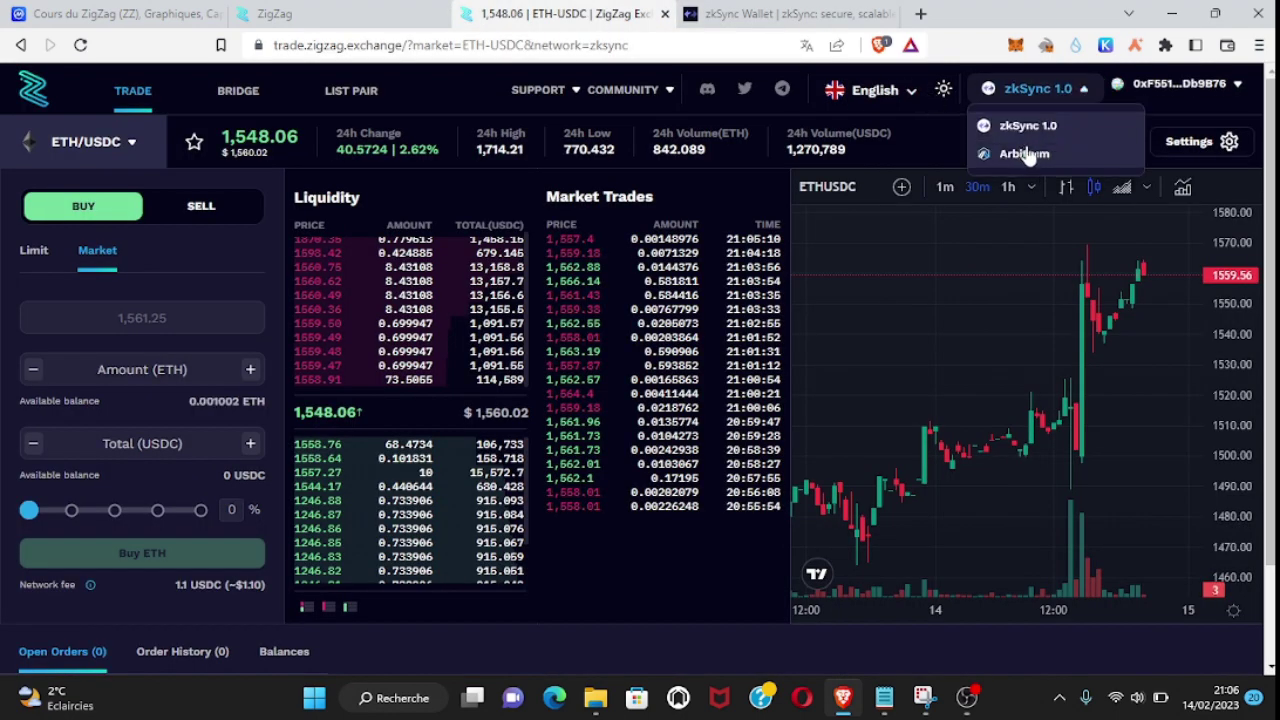
pyautogui.click(1090, 90)
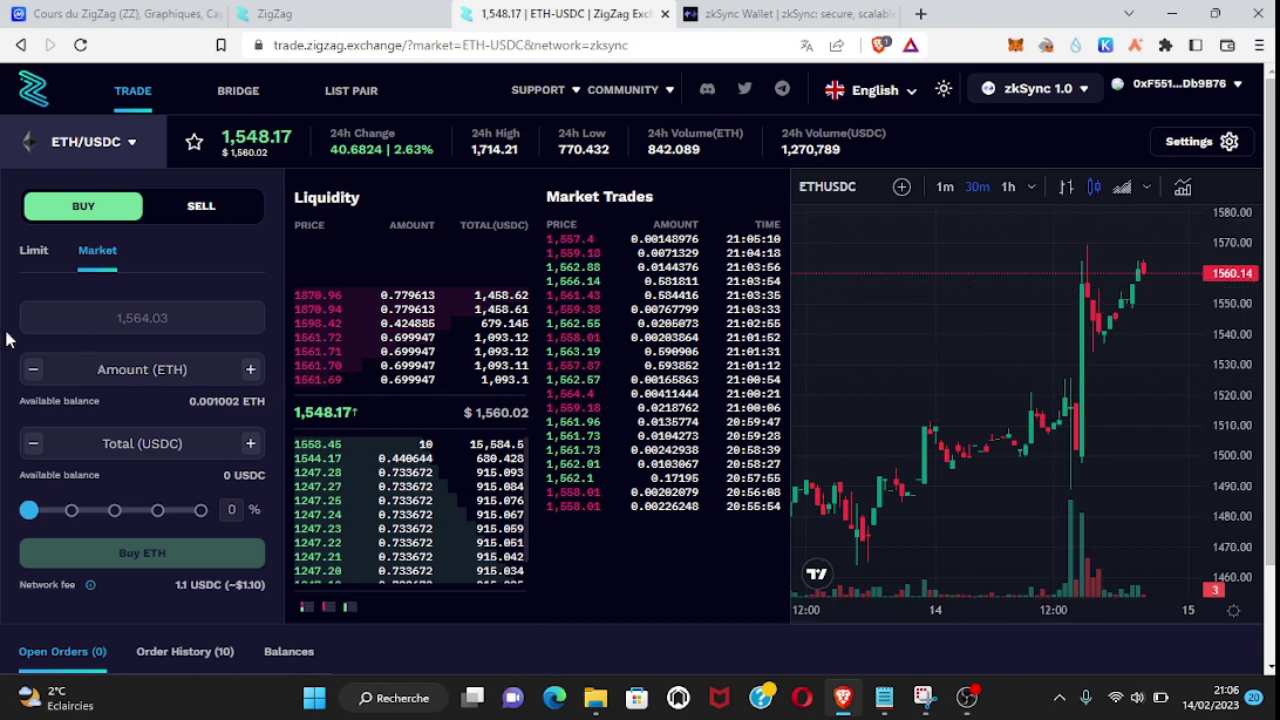
pyautogui.scroll(-1, 5, 370)
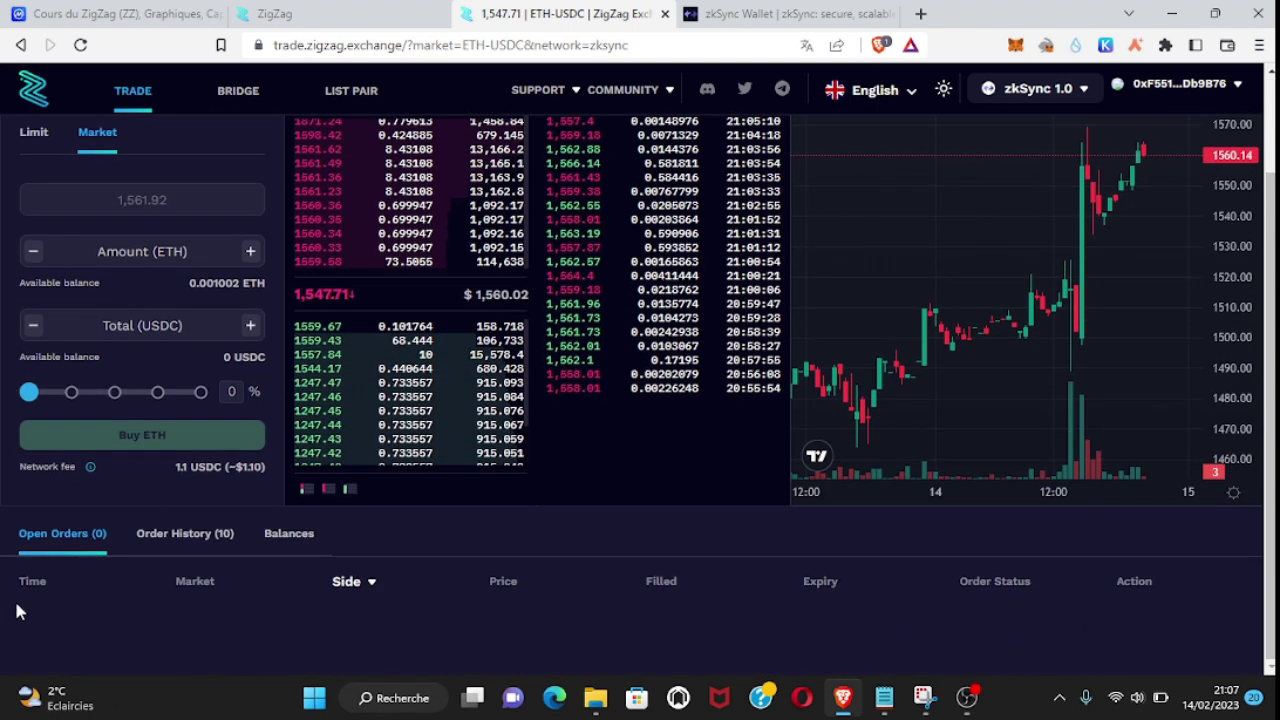
pyautogui.scroll(1, 78, 585)
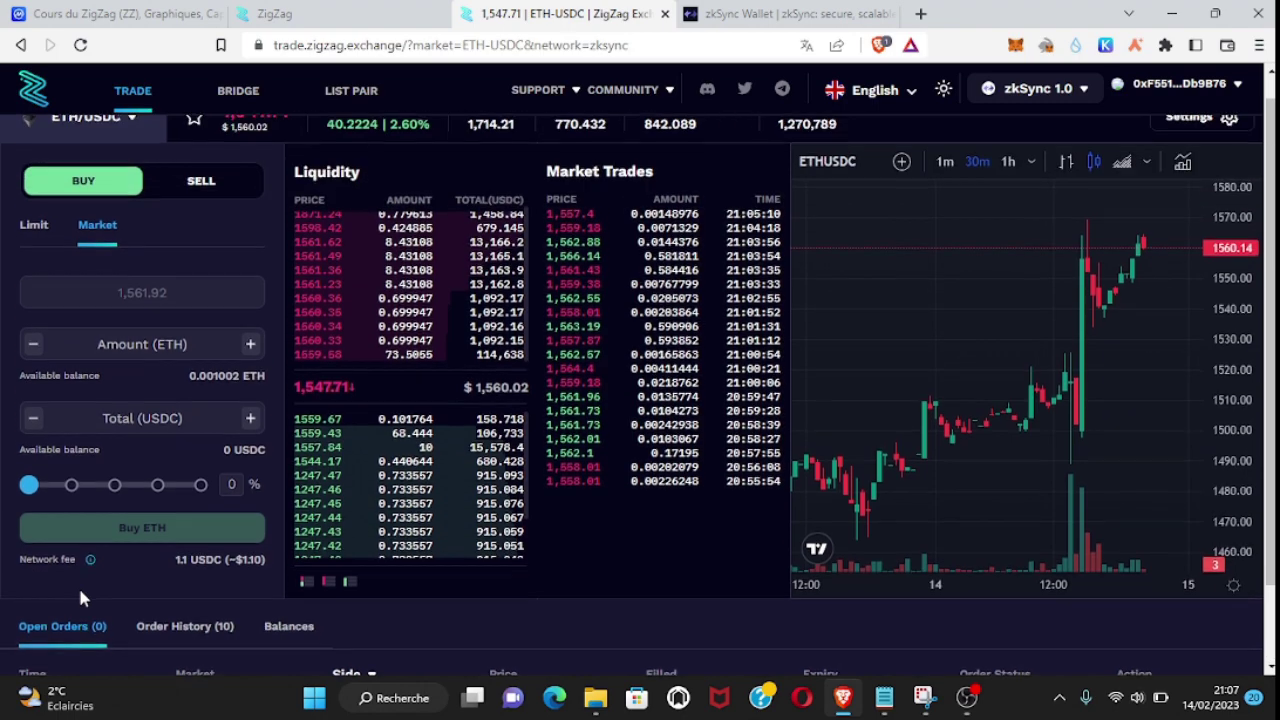
pyautogui.scroll(-1, 398, 578)
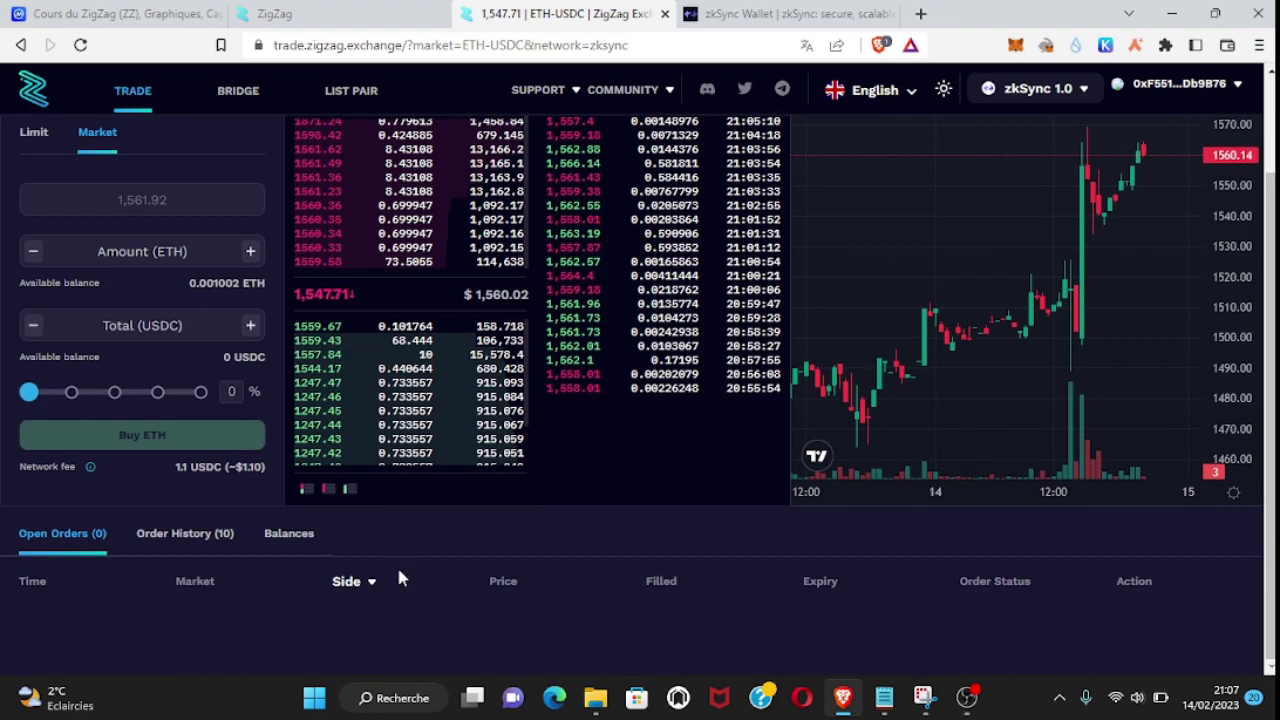
pyautogui.scroll(1, 94, 423)
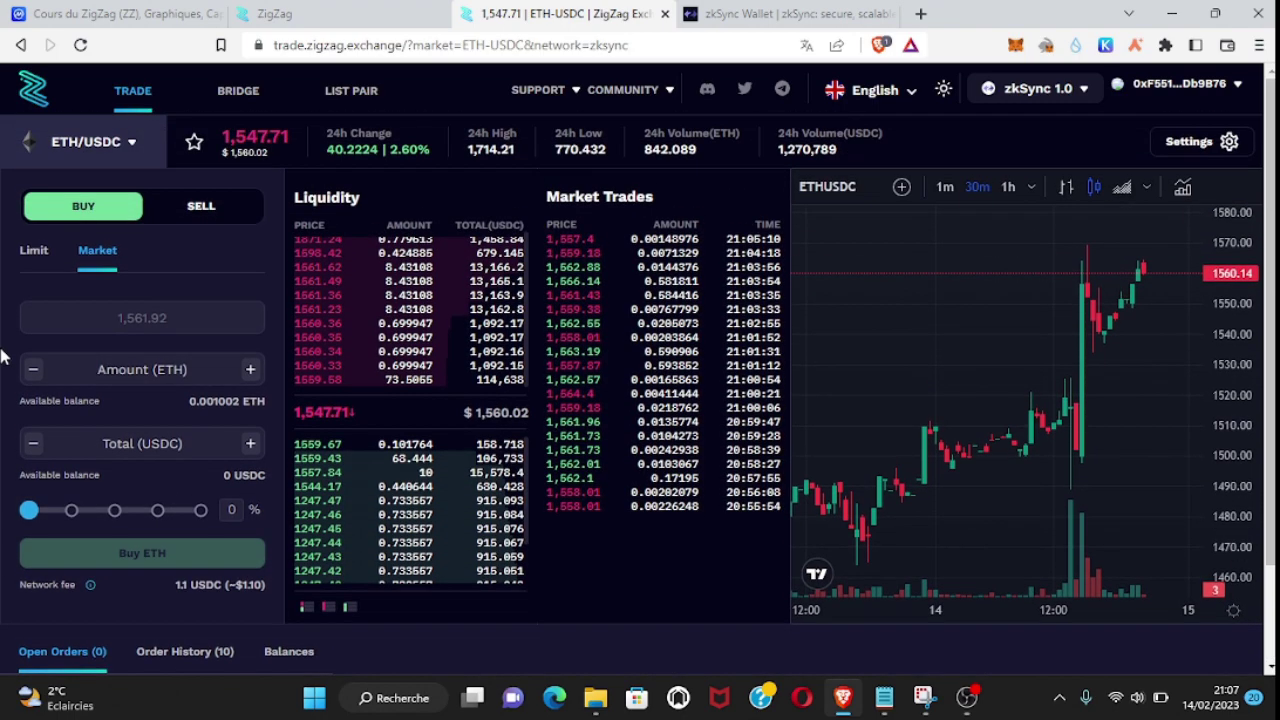
# Choose the ETH/USDC pair from the list of token pairs.
pyautogui.click(131, 146)
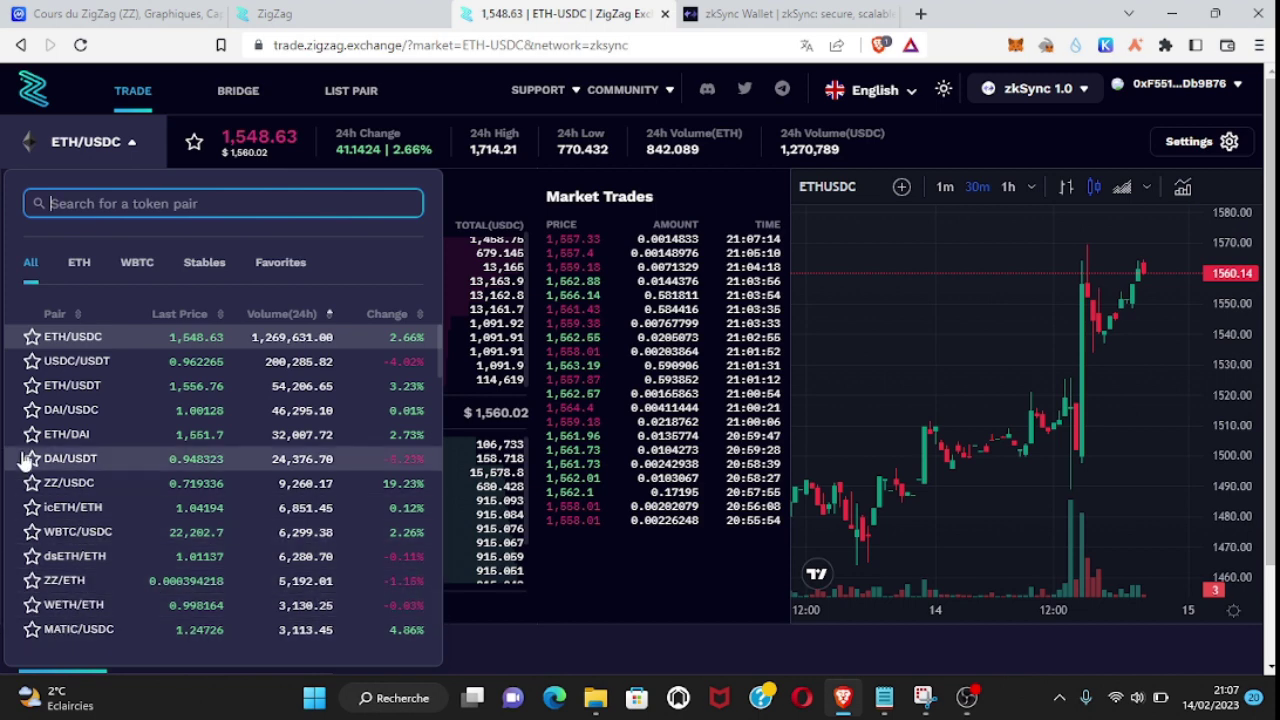
pyautogui.click(87, 343)
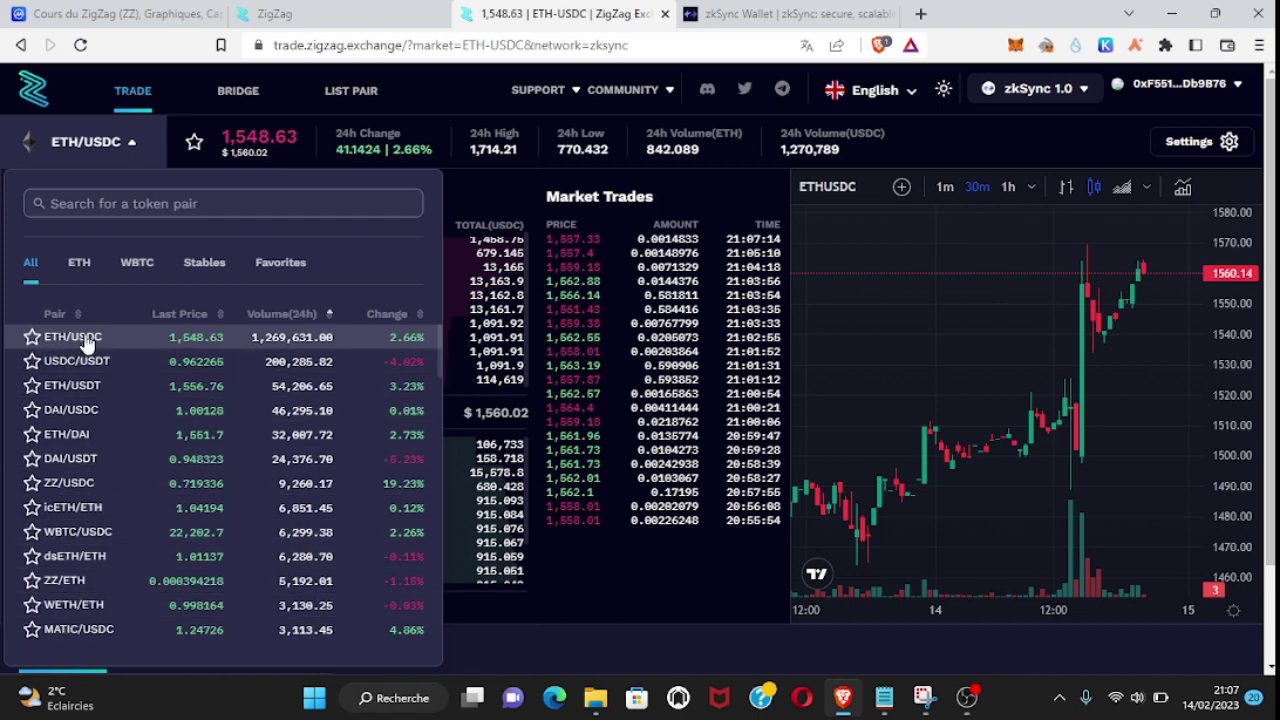
pyautogui.click(130, 143)
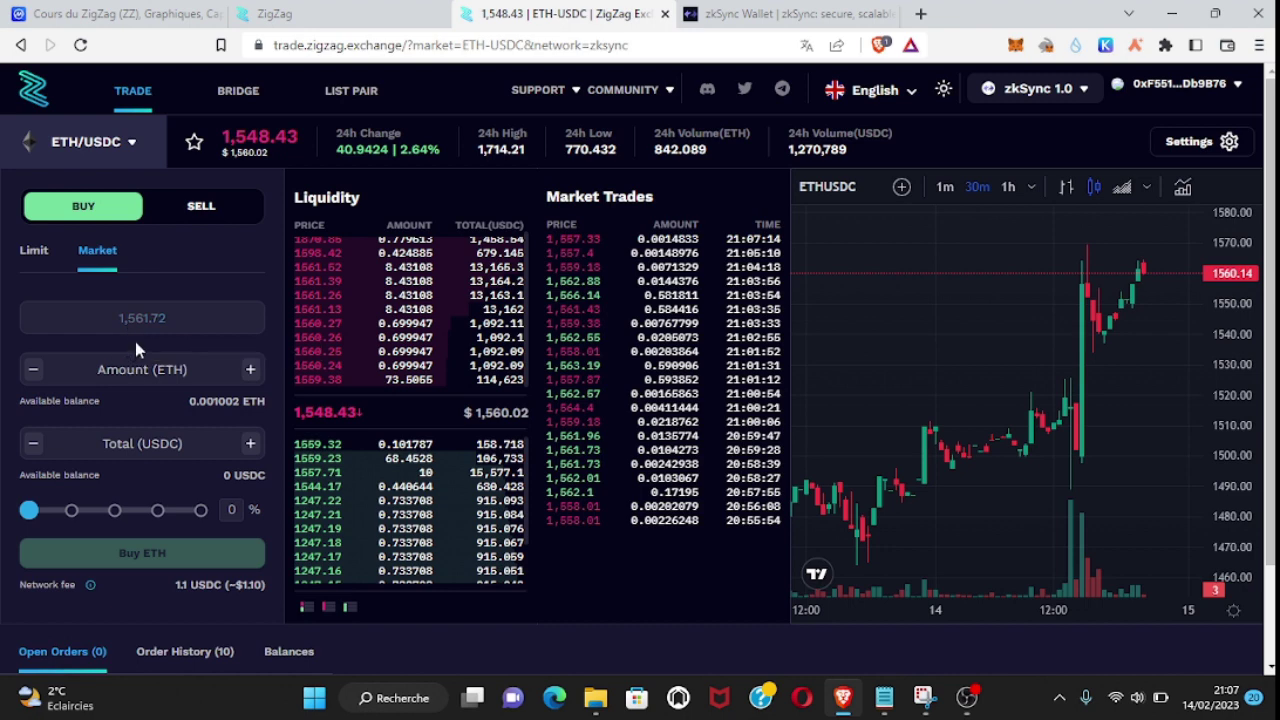
# Try to sell ETH for USDC at market price with 75% and with 100% of the available balance.
pyautogui.click(203, 210)
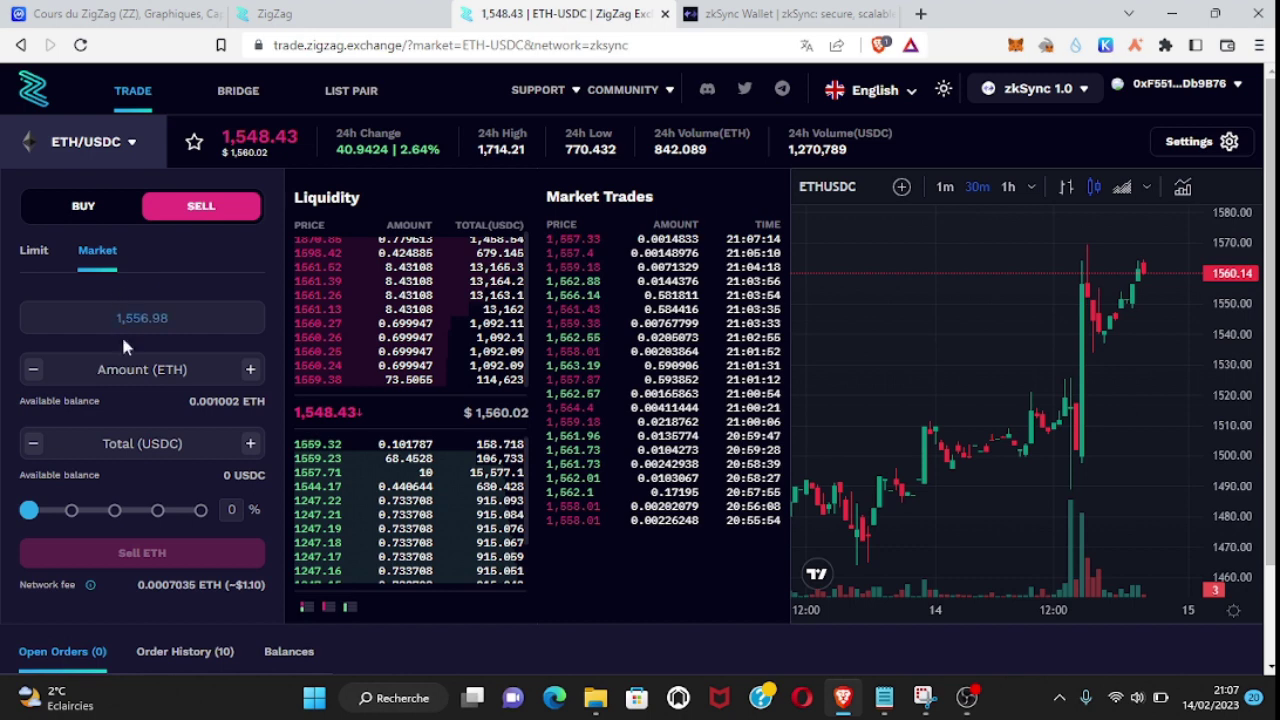
pyautogui.moveTo(30, 511); pyautogui.dragTo(160, 520)
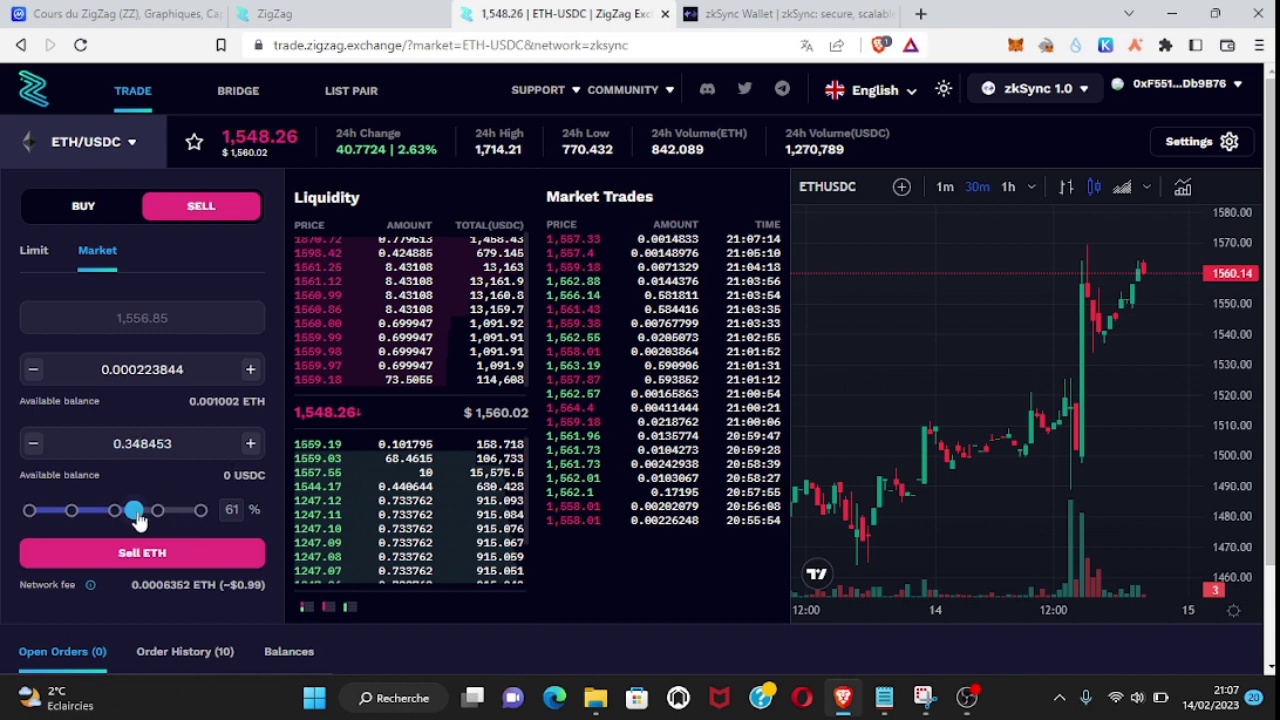
pyautogui.moveTo(138, 518); pyautogui.dragTo(158, 512)
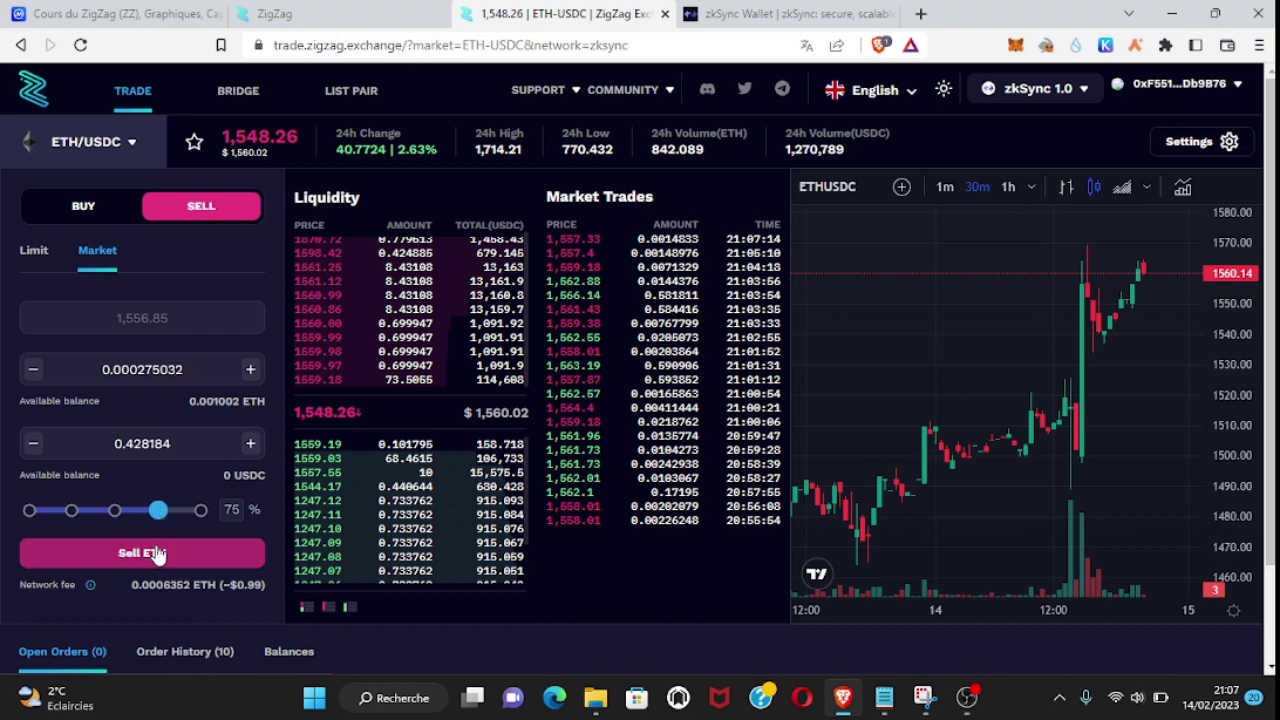
pyautogui.click(153, 555)
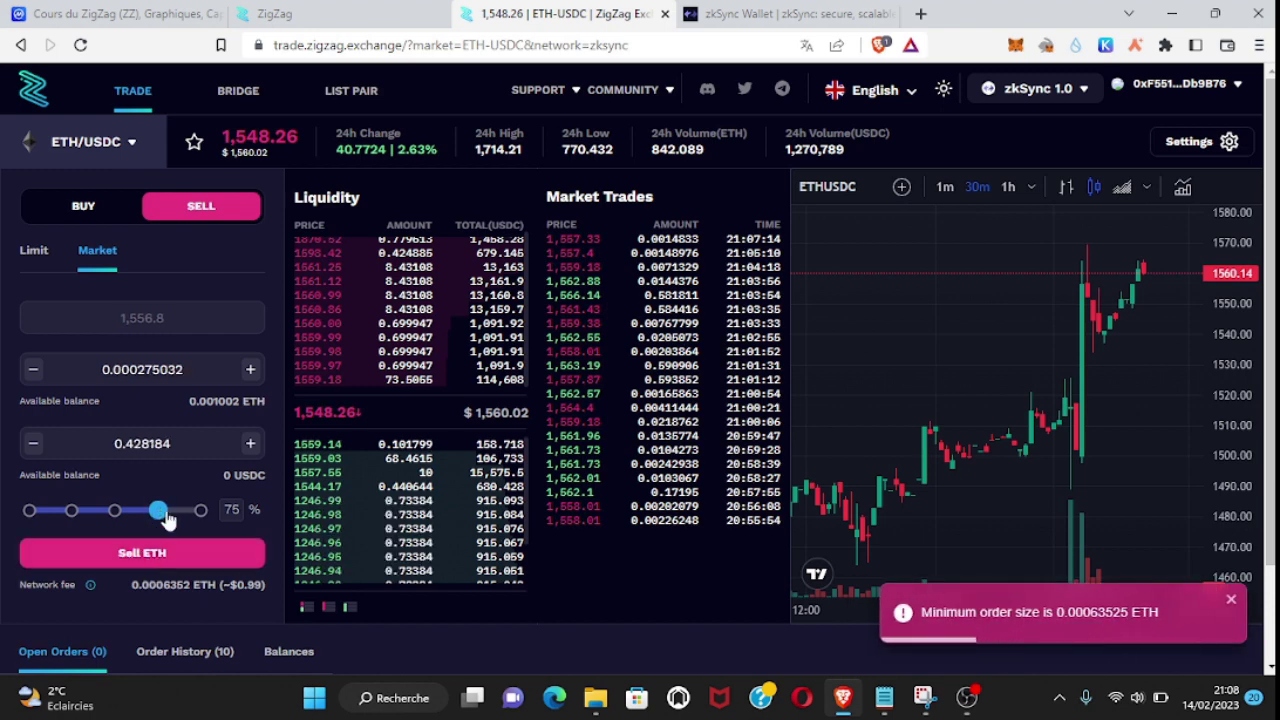
pyautogui.moveTo(157, 512); pyautogui.dragTo(201, 512)
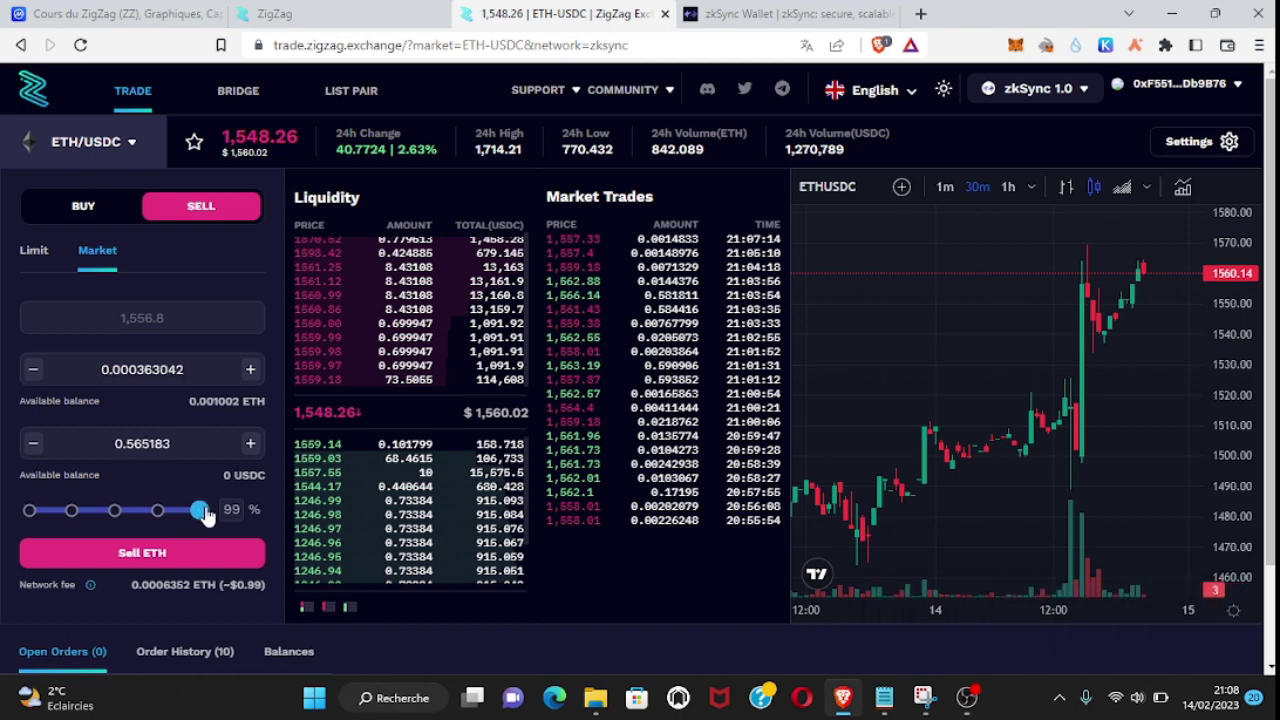
pyautogui.click(168, 558)
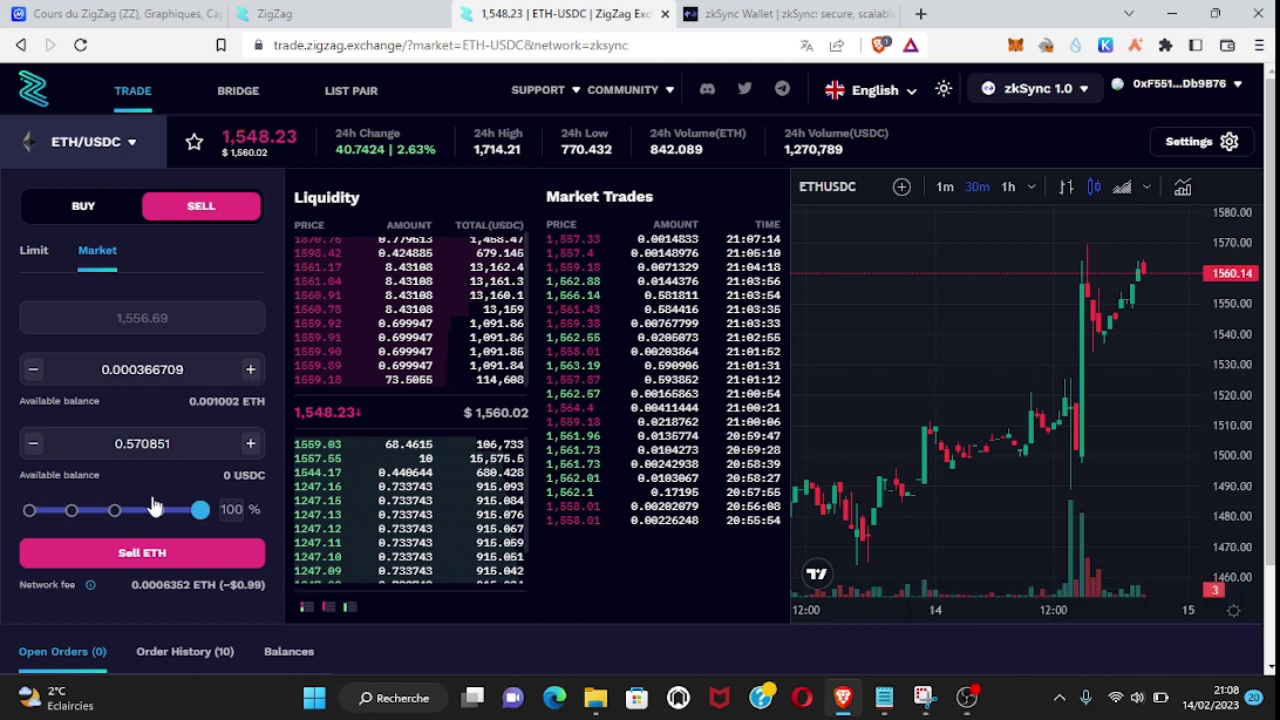
pyautogui.moveTo(200, 510); pyautogui.dragTo(125, 510)
pyautogui.click(33, 258)
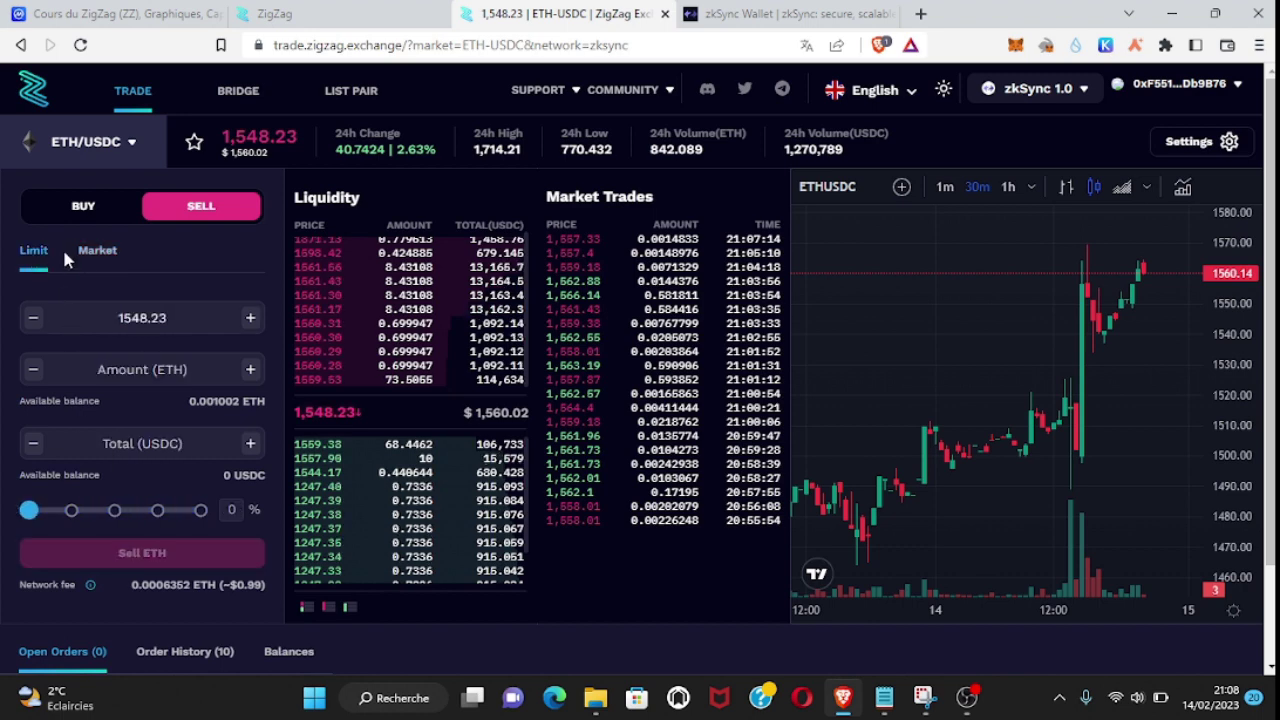
pyautogui.click(97, 255)
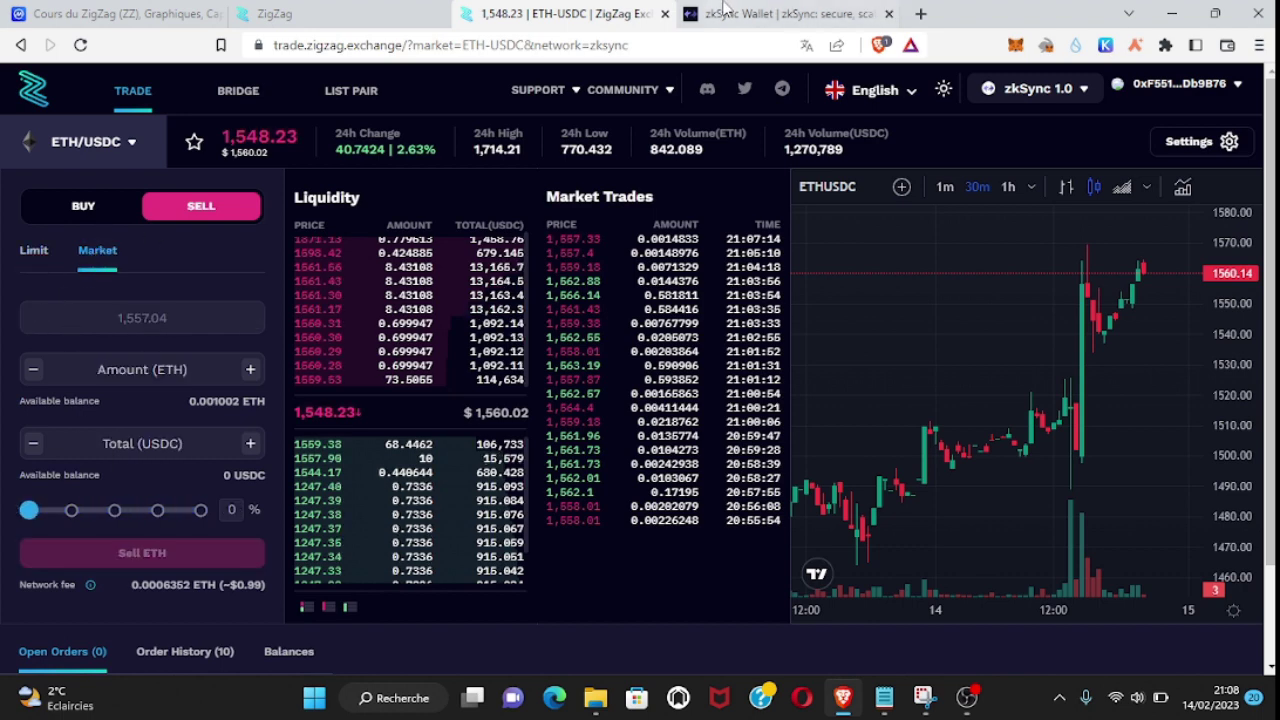
# Recheck the ETH balance in the zkSync wallet and return to the exchange.
pyautogui.click(735, 13)
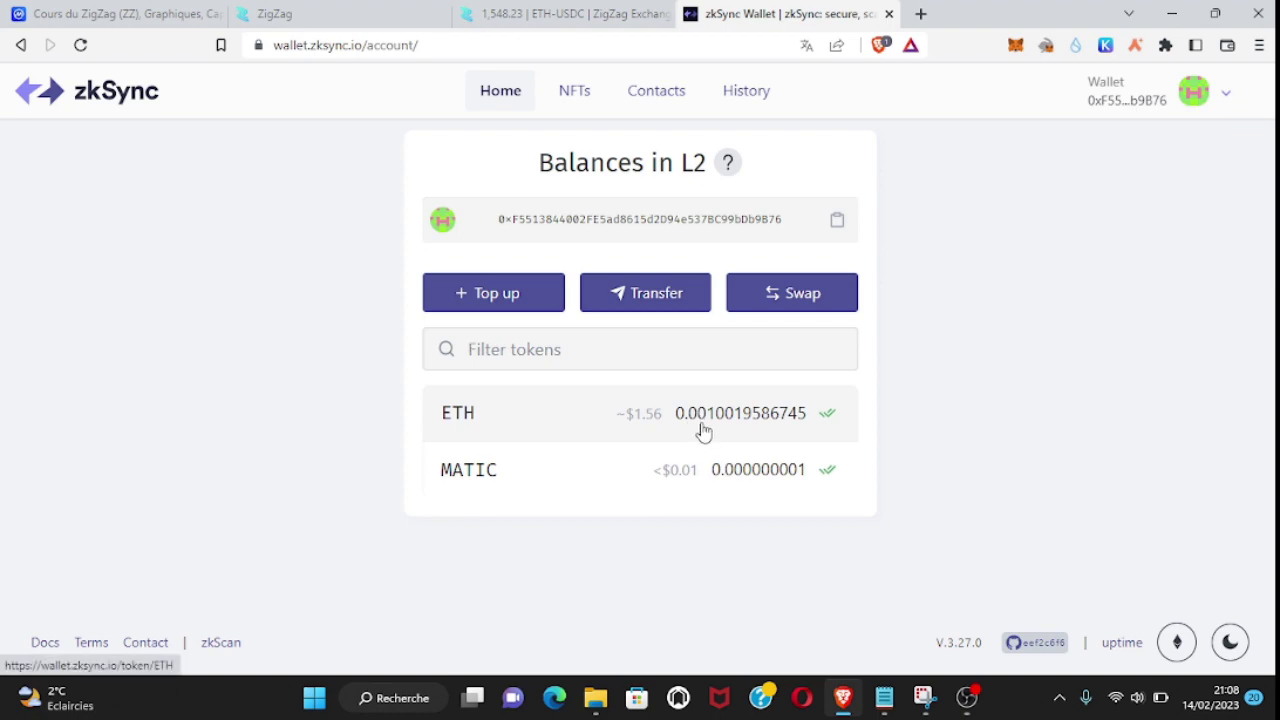
pyautogui.click(500, 10)
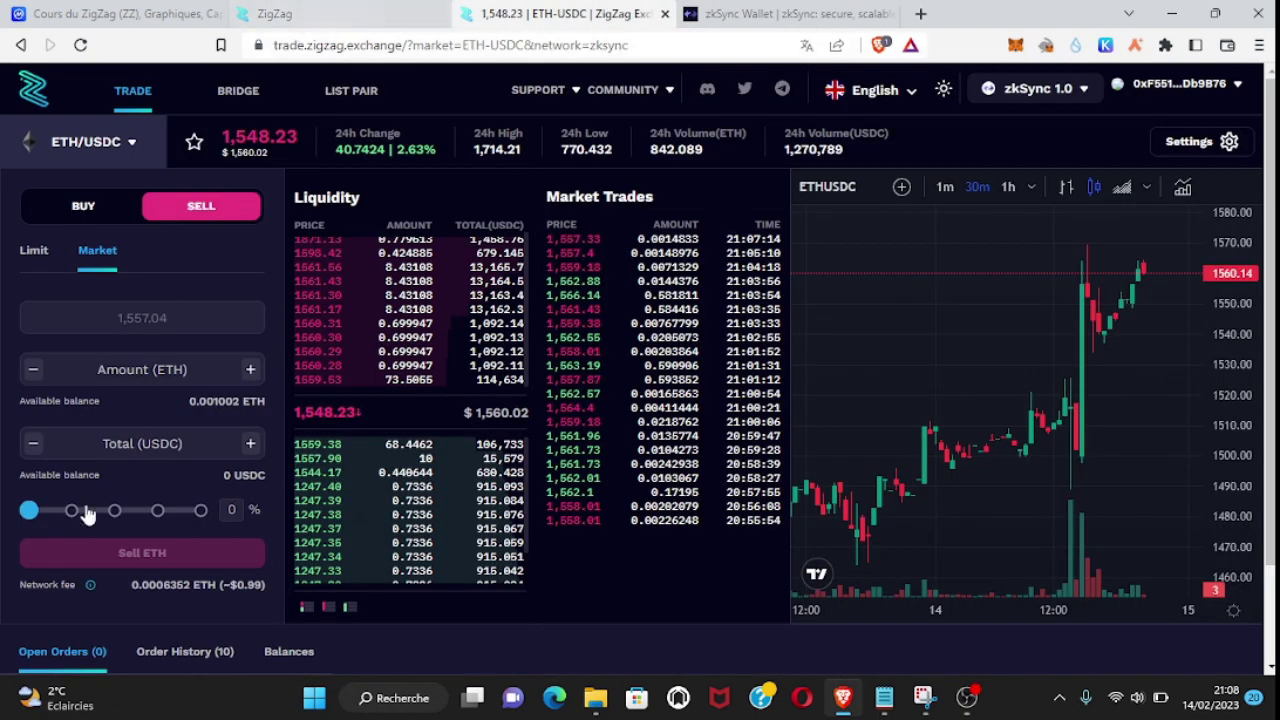
# Set up a market sell order for 100% of the available ETH and try to submit it.
pyautogui.click(92, 207)
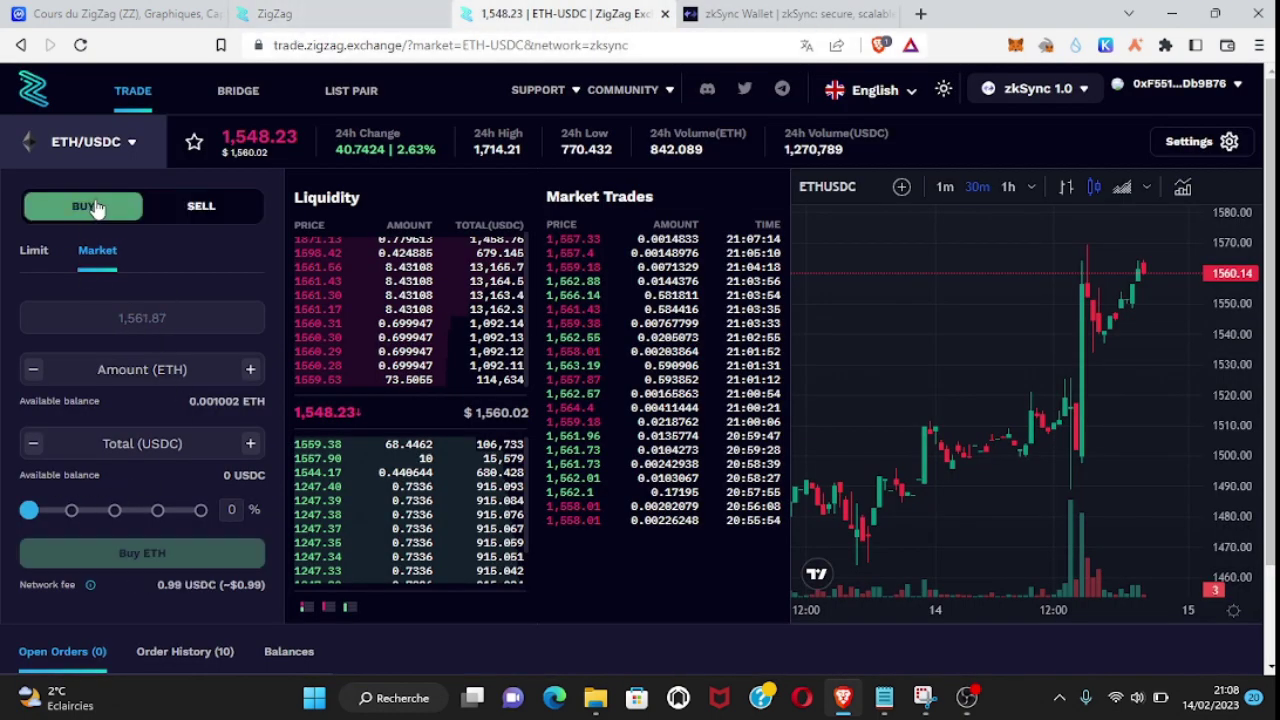
pyautogui.click(214, 207)
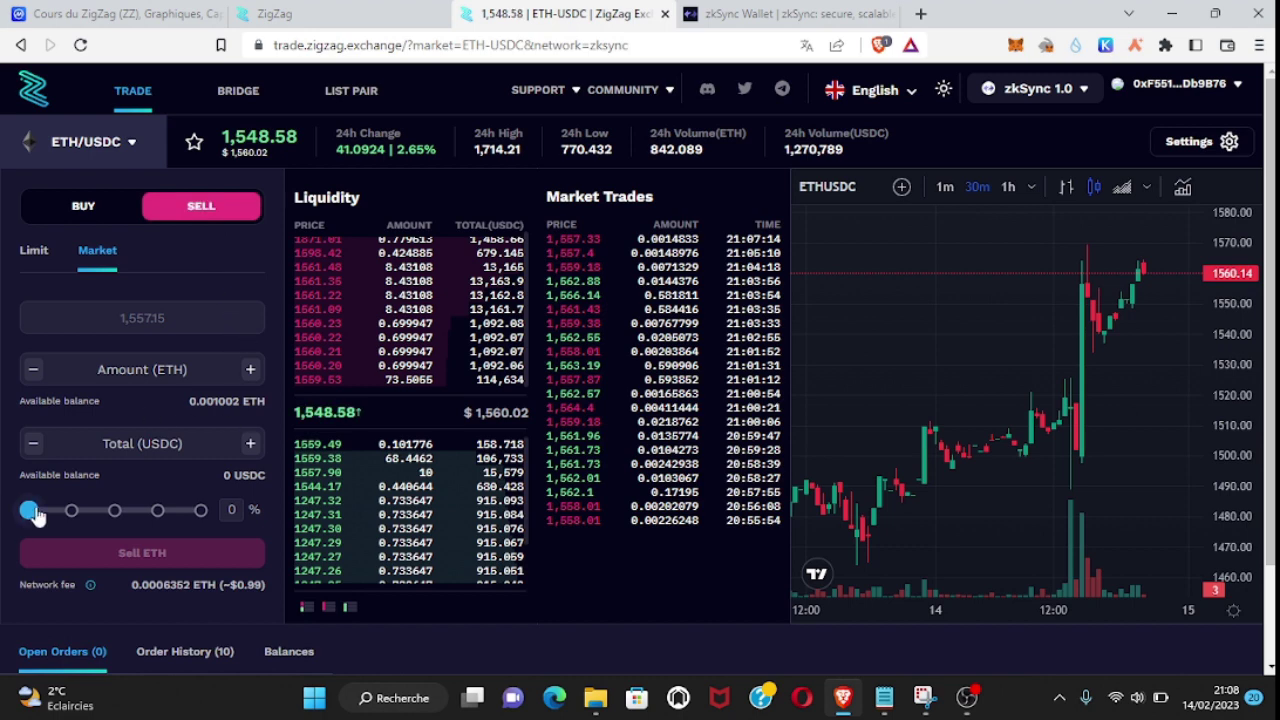
pyautogui.moveTo(28, 510); pyautogui.dragTo(232, 513)
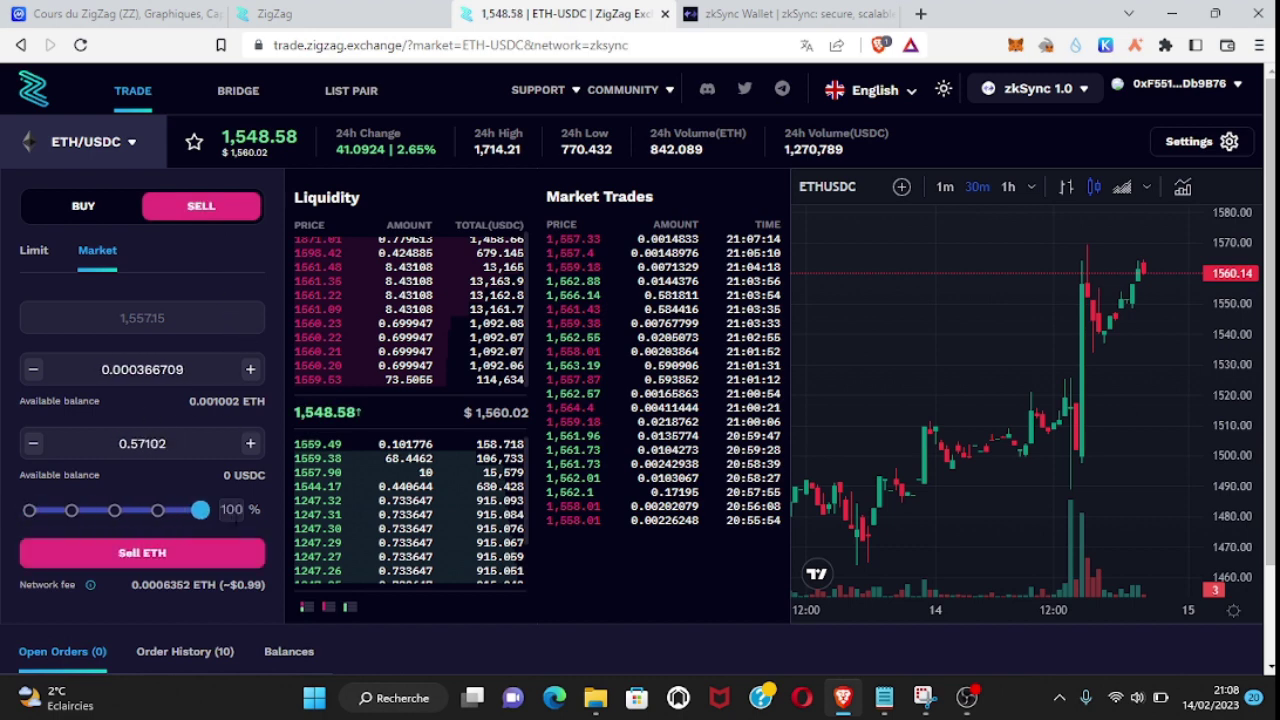
pyautogui.click(200, 558)
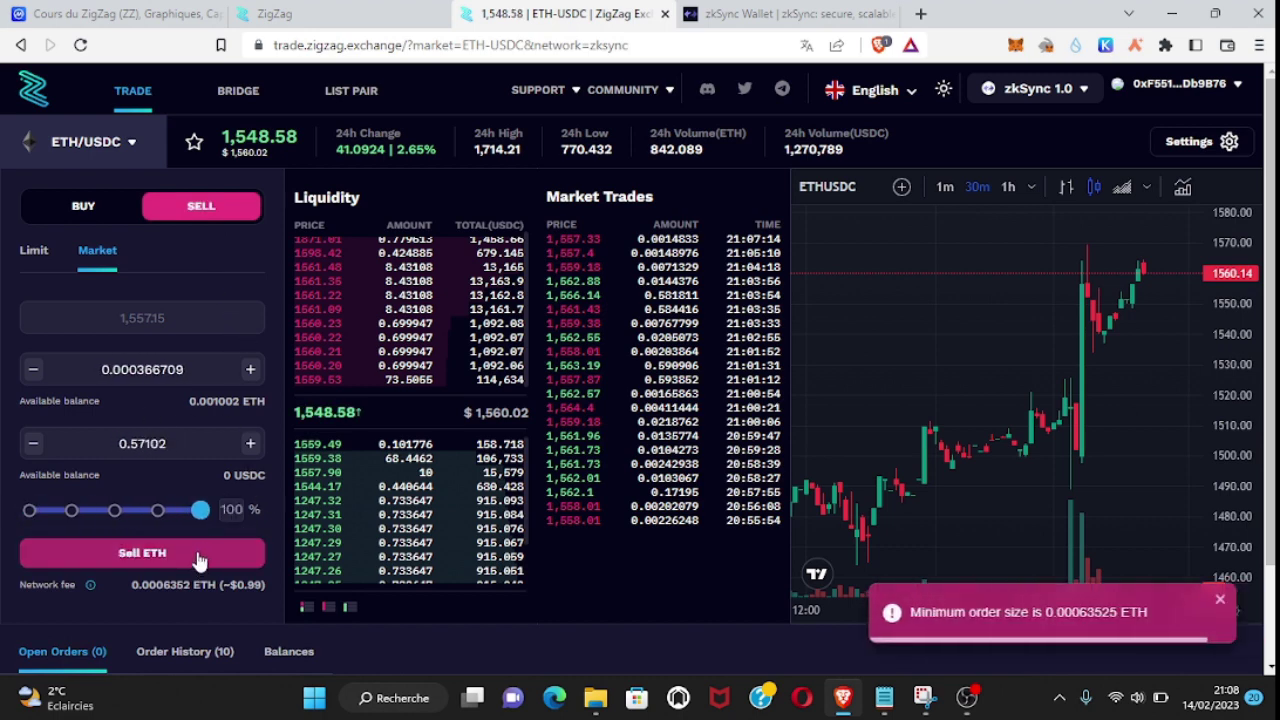
# Try to submit the market sell order with slightly less than the full available ETH.
pyautogui.moveTo(201, 511); pyautogui.dragTo(190, 515)
pyautogui.click(161, 560)
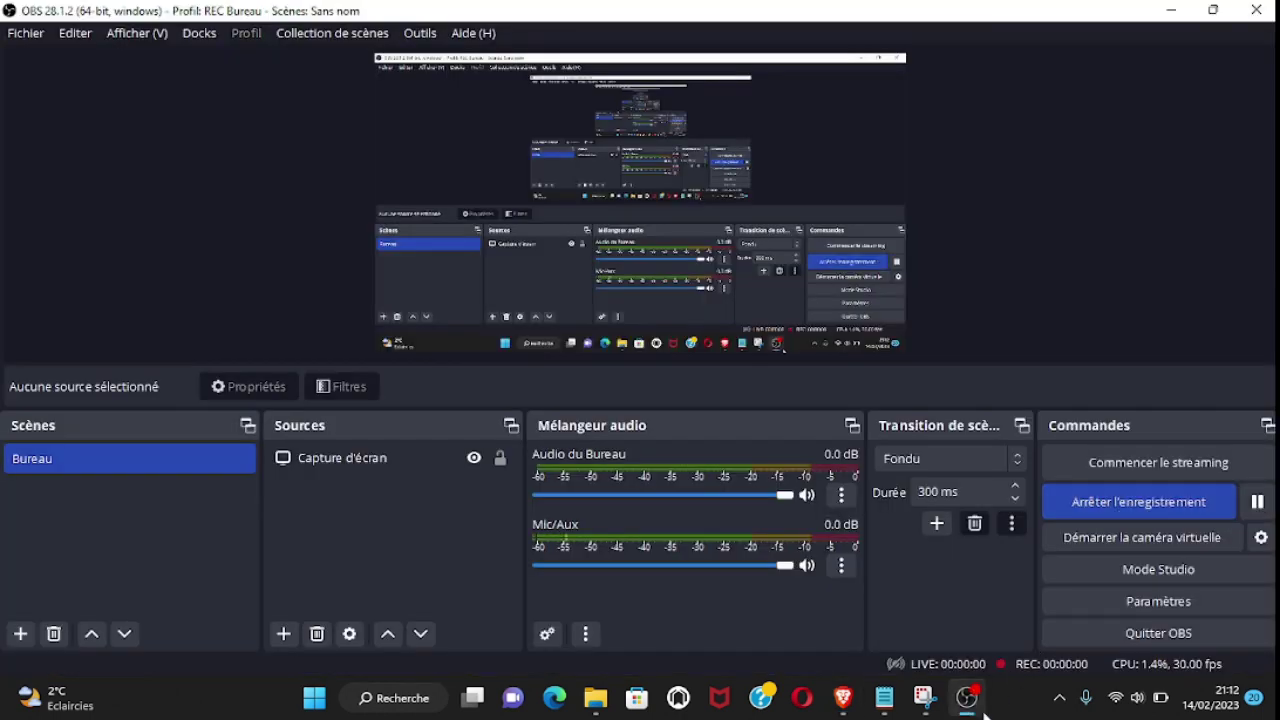
# Return to the exchange and examine the network fee for the ETH limit sell order.
pyautogui.click(967, 700)
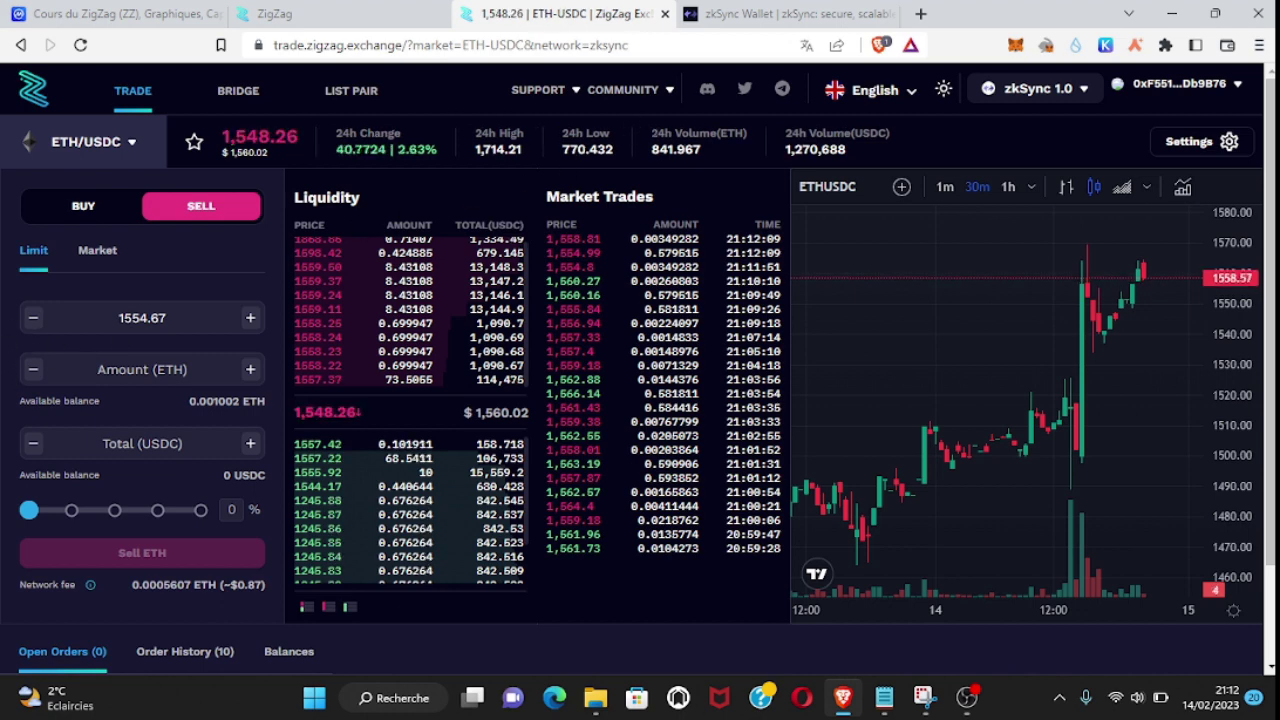
pyautogui.scroll(-1, 17, 340)
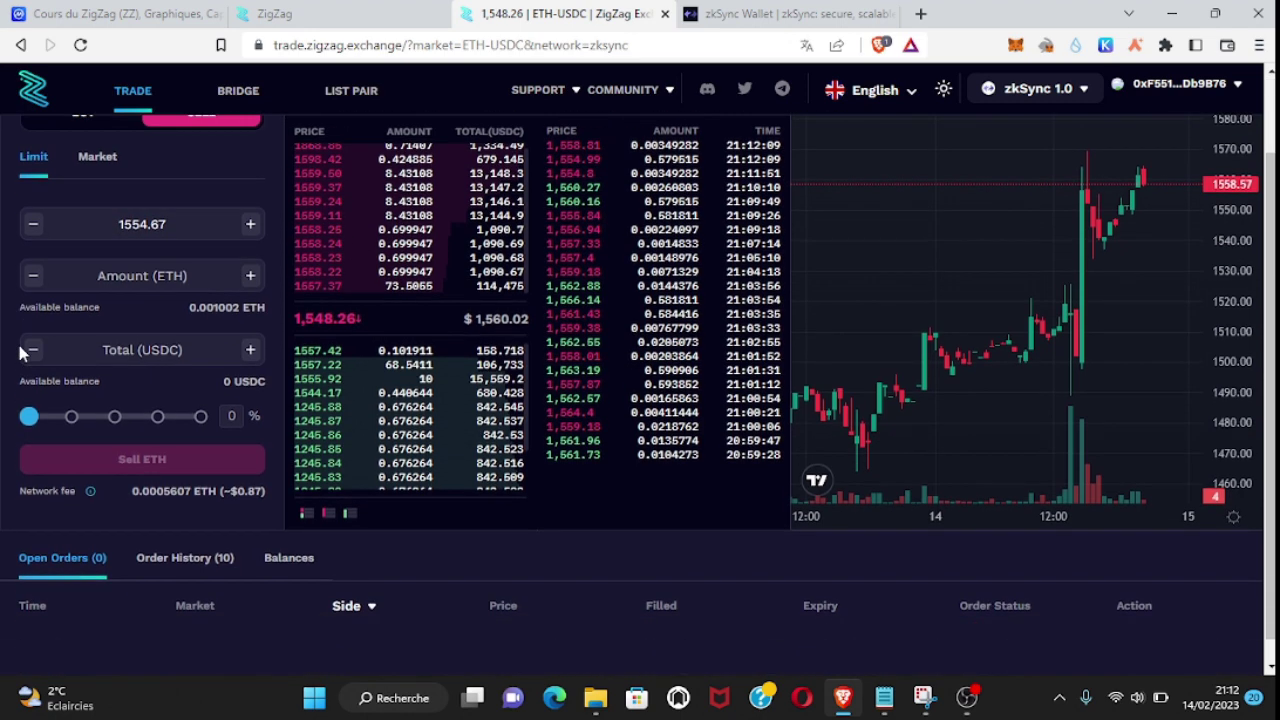
pyautogui.scroll(1, 25, 352)
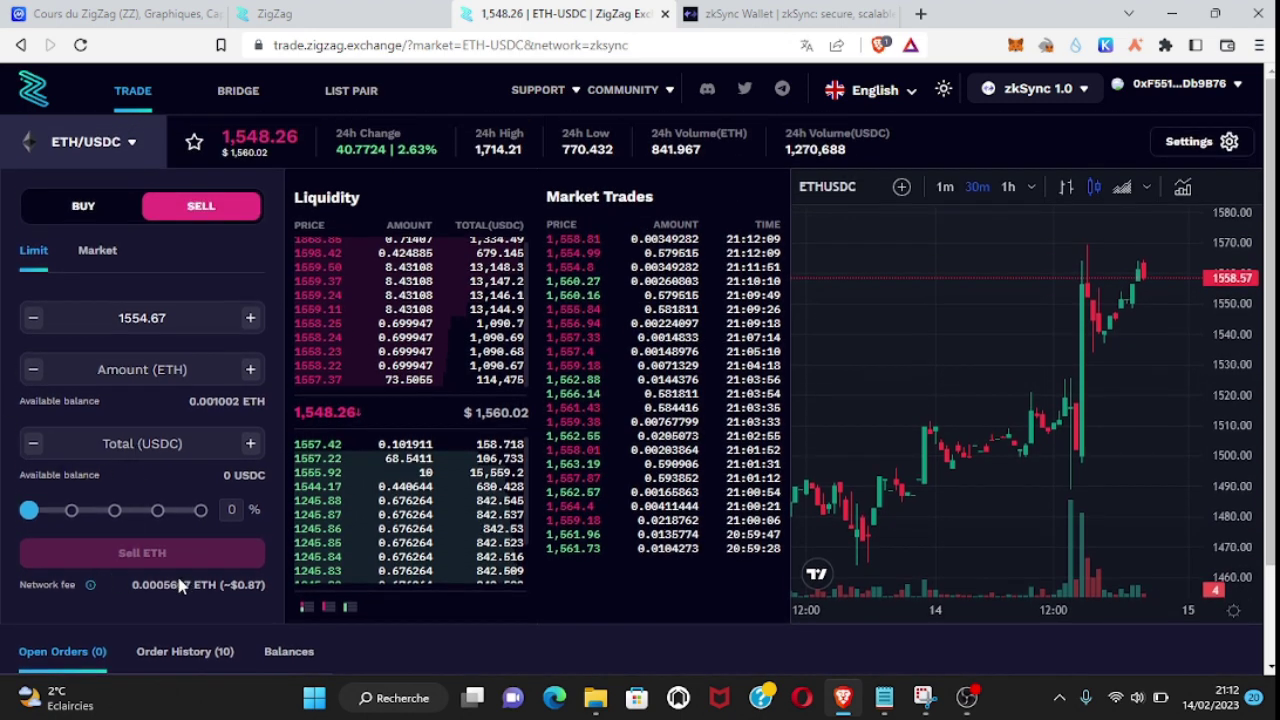
pyautogui.moveTo(177, 586); pyautogui.dragTo(245, 587)
pyautogui.click(268, 590)
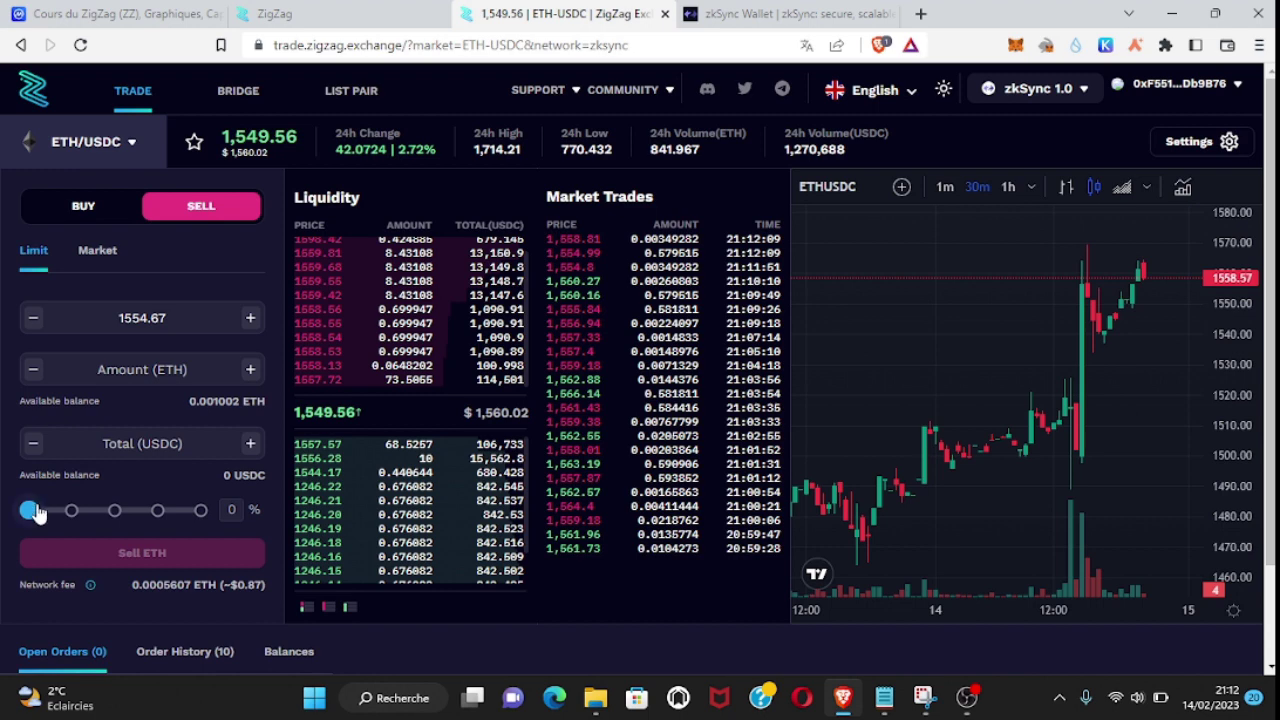
# Try limit sell amounts of 24%, 7%, 37% and 51% of the available ETH at a price of 1554.67.
pyautogui.moveTo(29, 510); pyautogui.dragTo(73, 512)
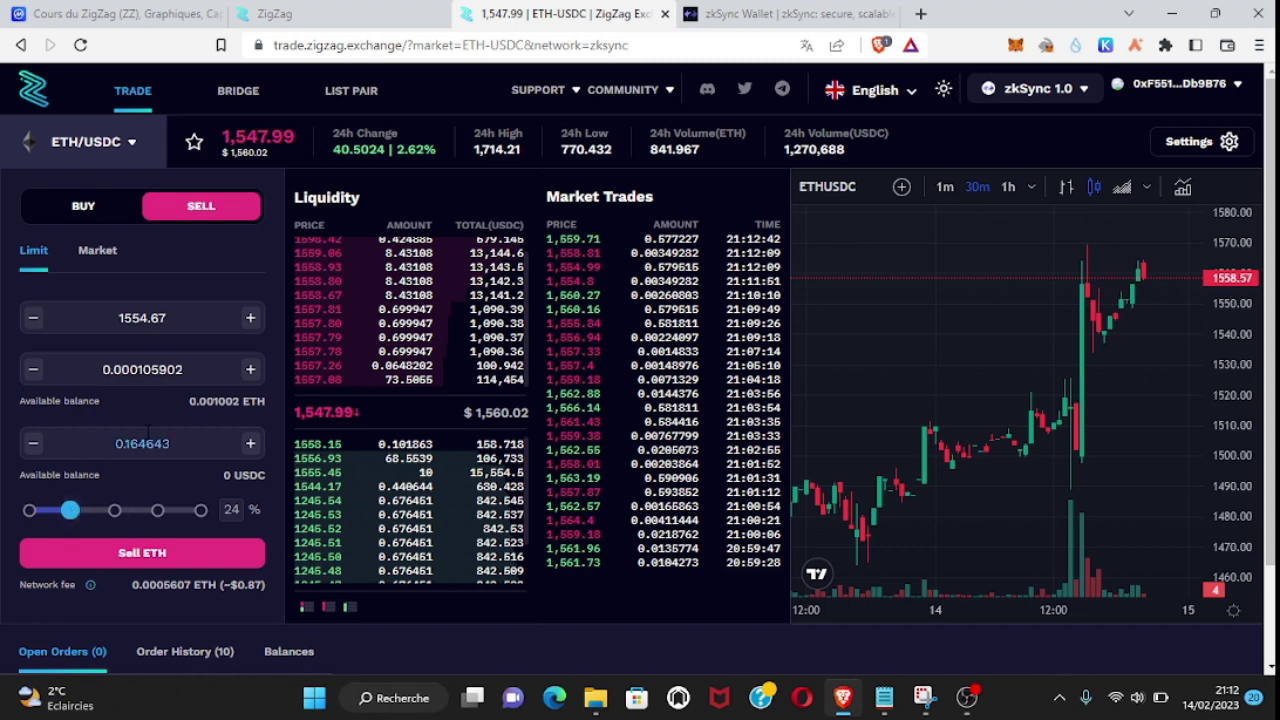
pyautogui.moveTo(69, 510); pyautogui.dragTo(40, 510)
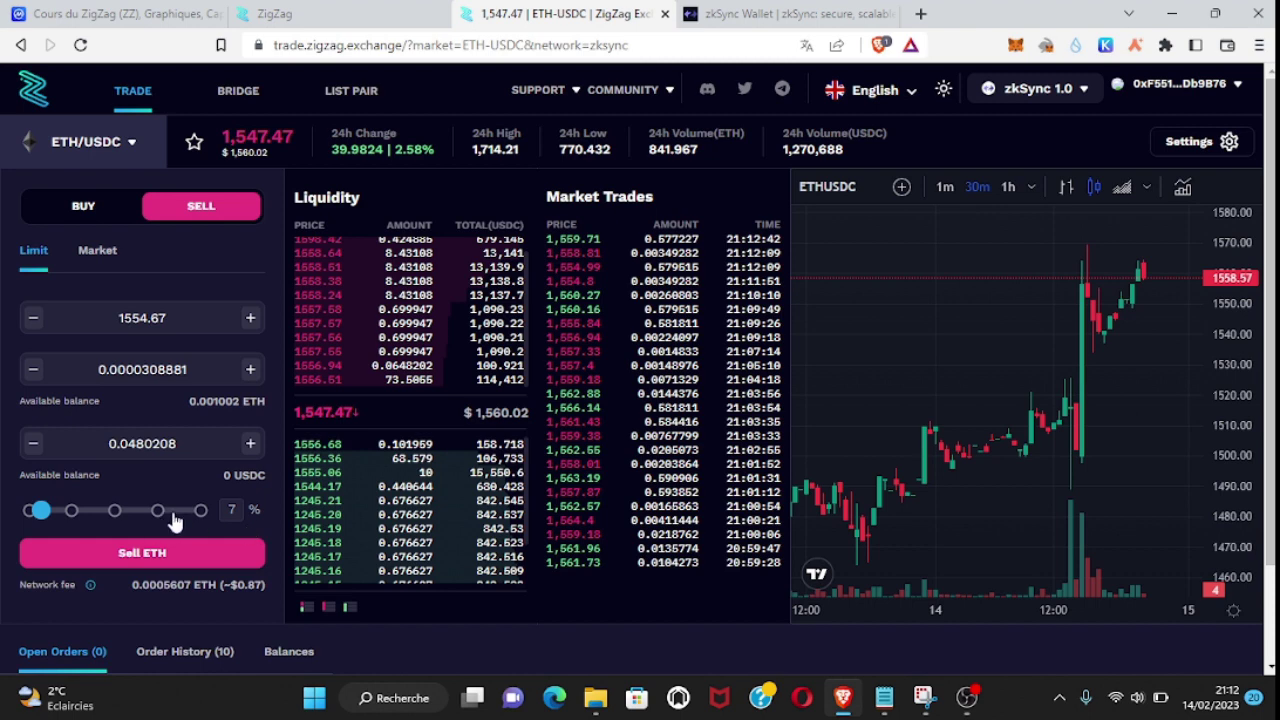
pyautogui.moveTo(42, 512); pyautogui.dragTo(95, 508)
pyautogui.scroll(-1, 48, 379)
pyautogui.scroll(1, 48, 380)
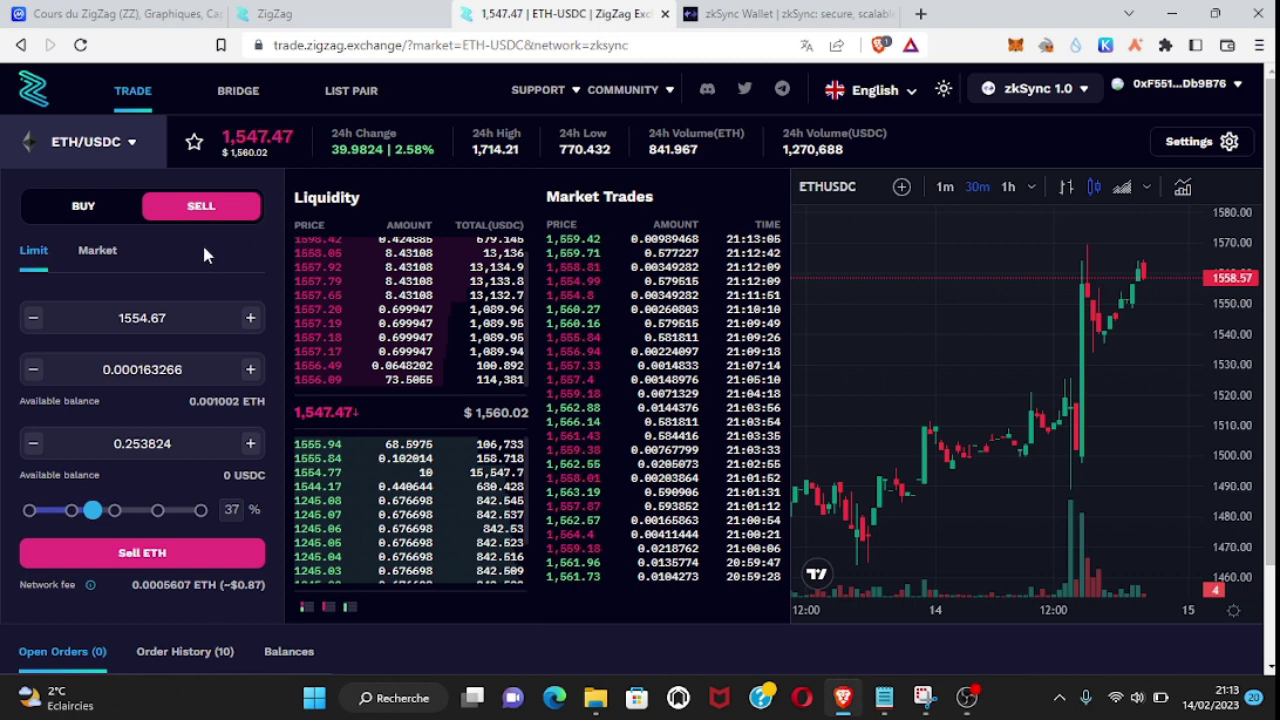
pyautogui.moveTo(93, 510)
pyautogui.mouseDown()
pyautogui.moveTo(147, 511)
pyautogui.moveTo(117, 512)
pyautogui.mouseUp()
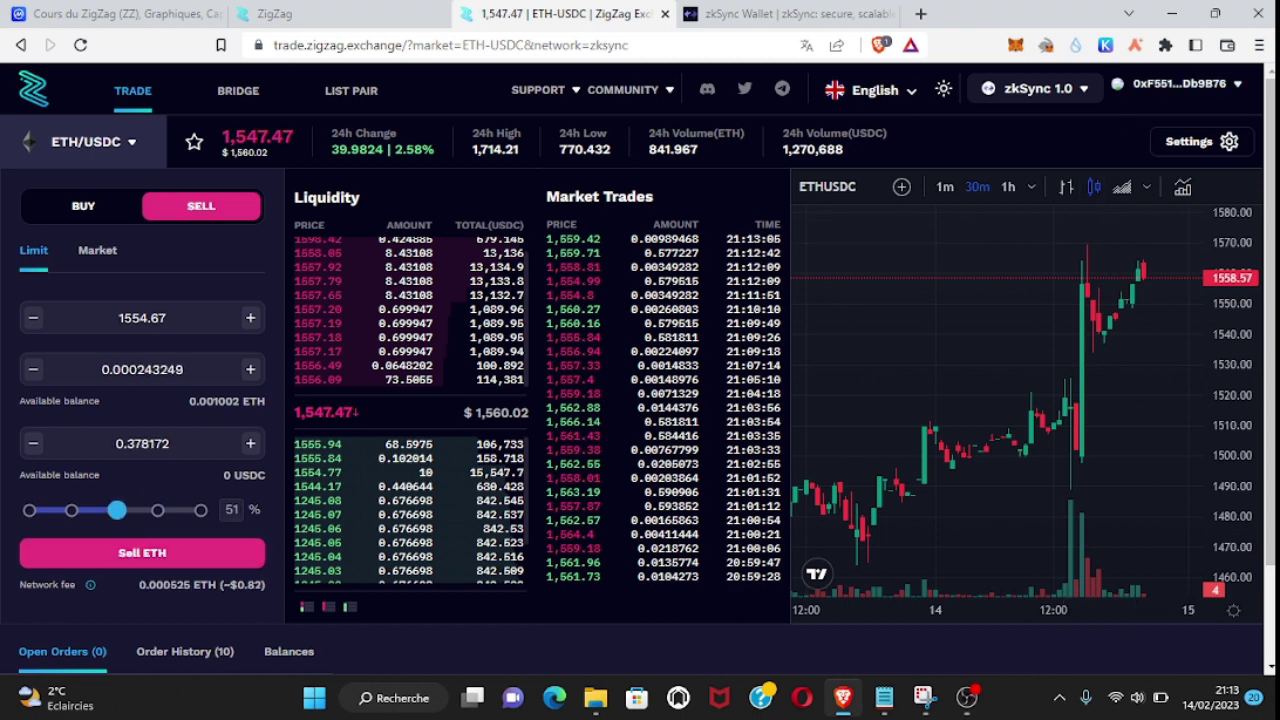
# Switch the order form to buying ETH and look over the available token pairs and networks.
pyautogui.click(52, 209)
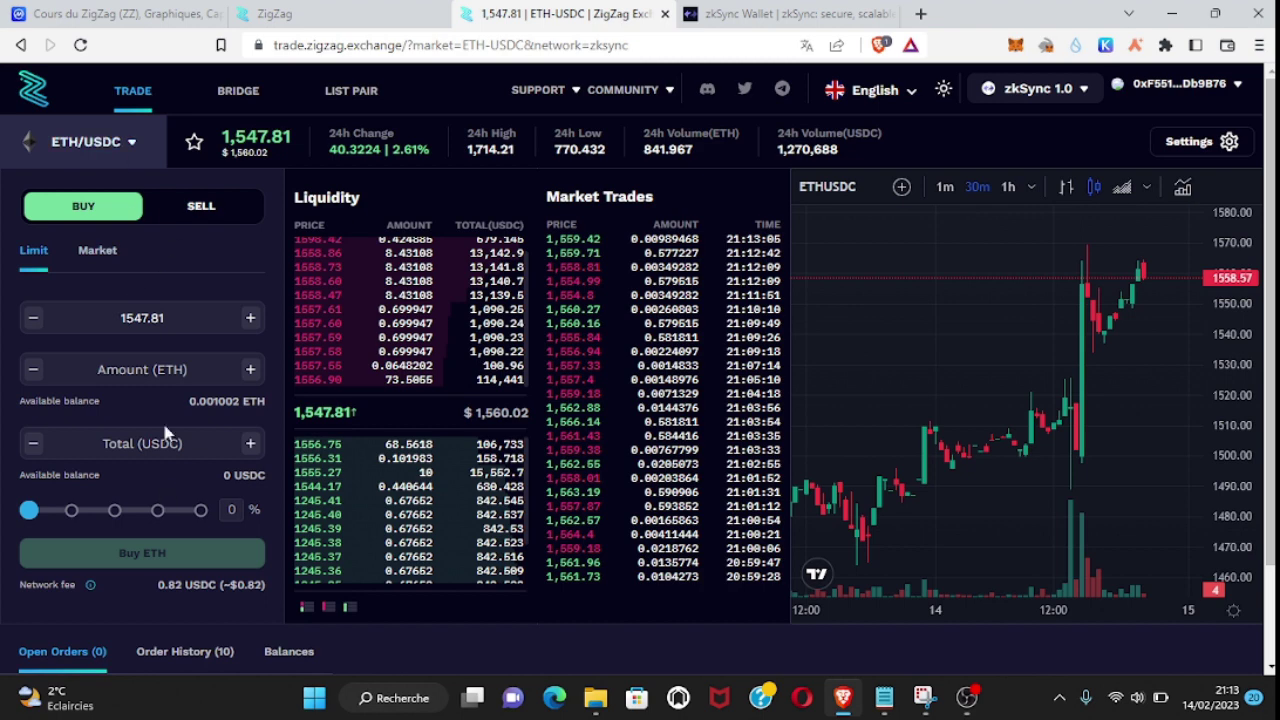
pyautogui.click(90, 147)
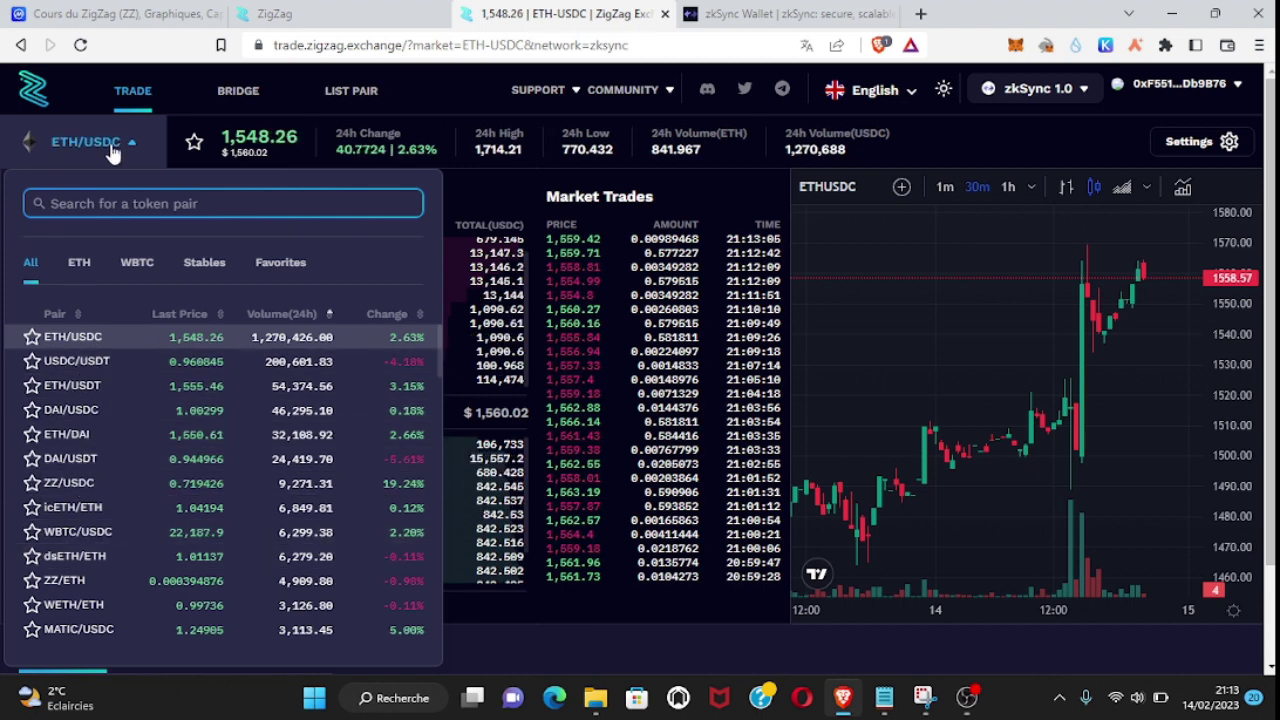
pyautogui.click(56, 145)
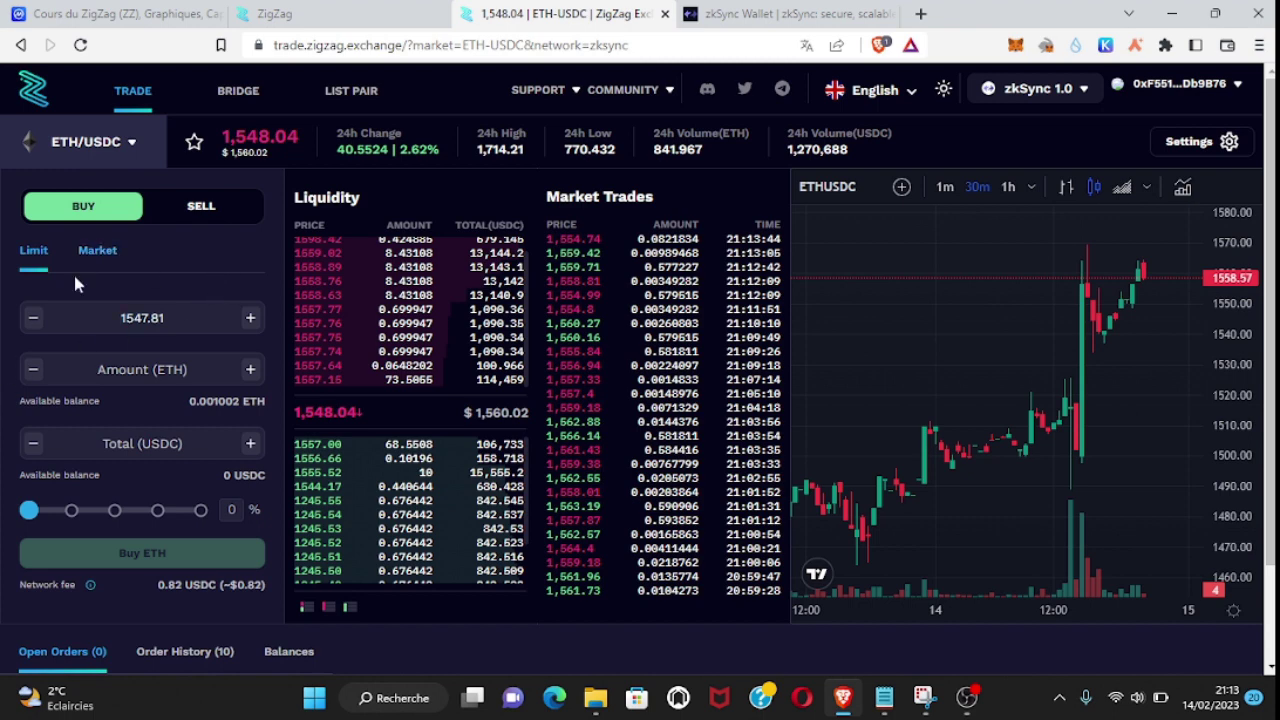
pyautogui.click(1040, 88)
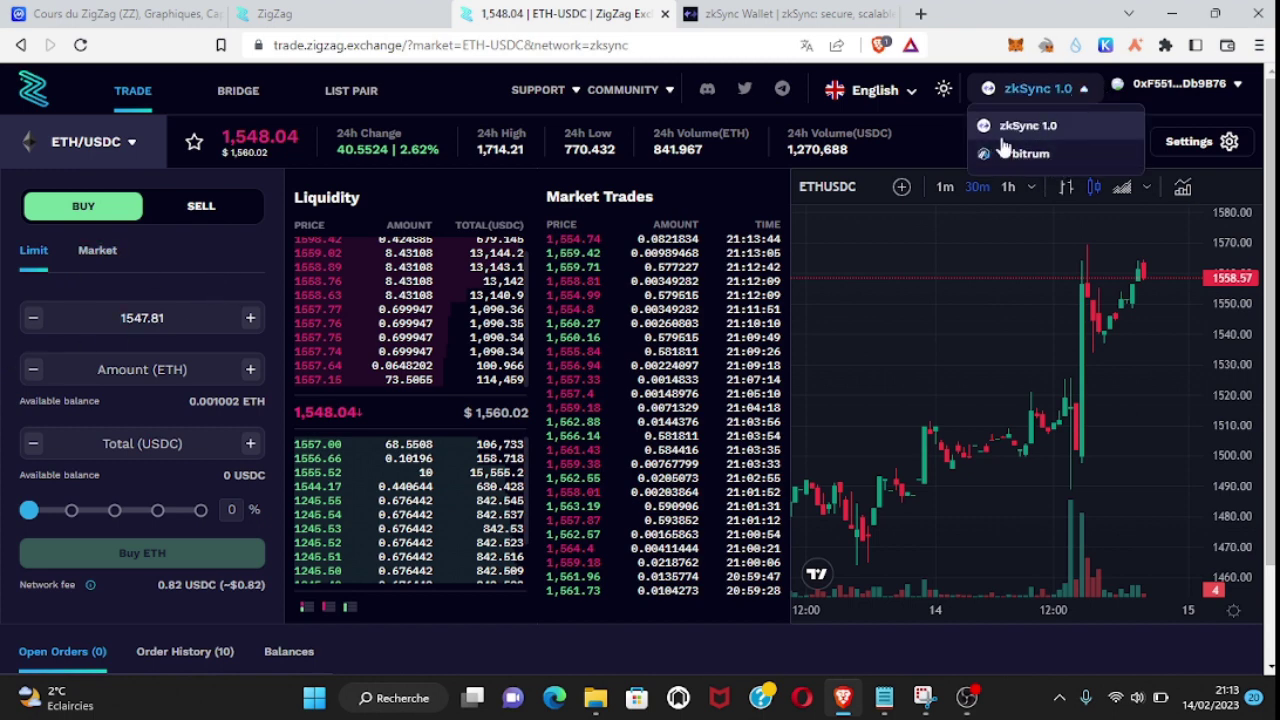
pyautogui.click(1089, 99)
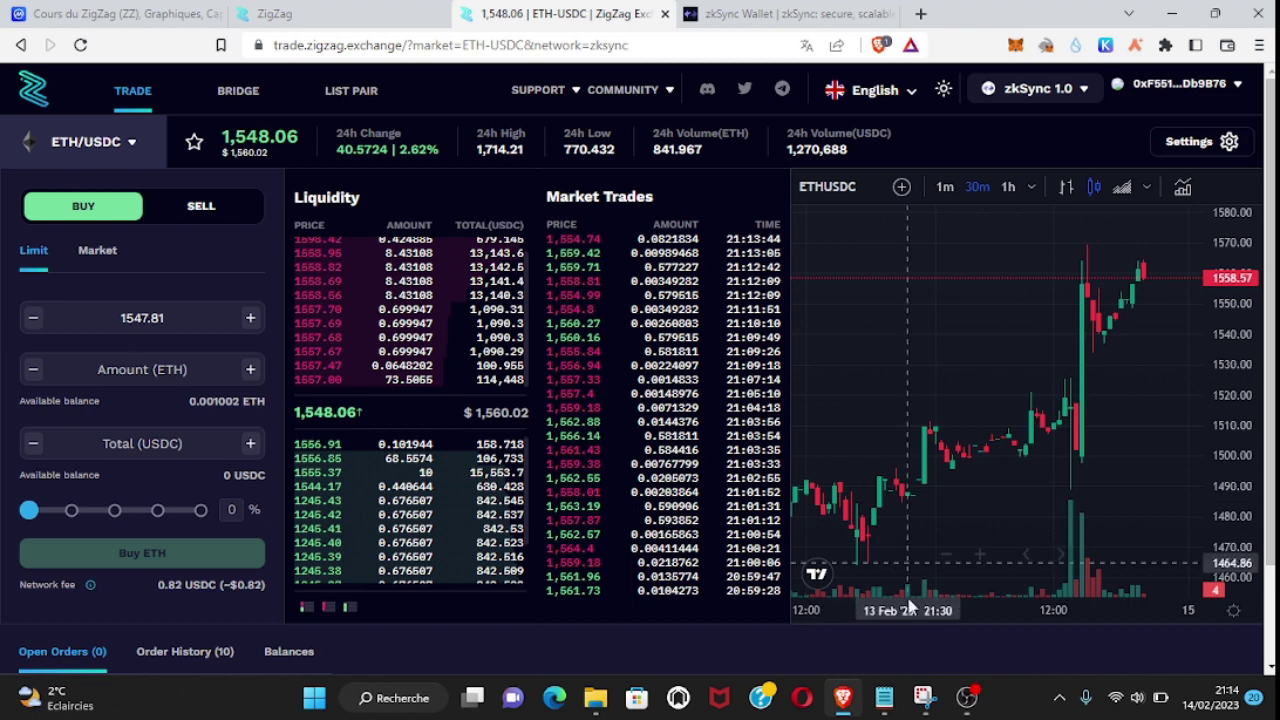
# Switch to the Snipping Tool to read the captured ZigZag airdrop announcement, and return to the exchange.
pyautogui.click(934, 702)
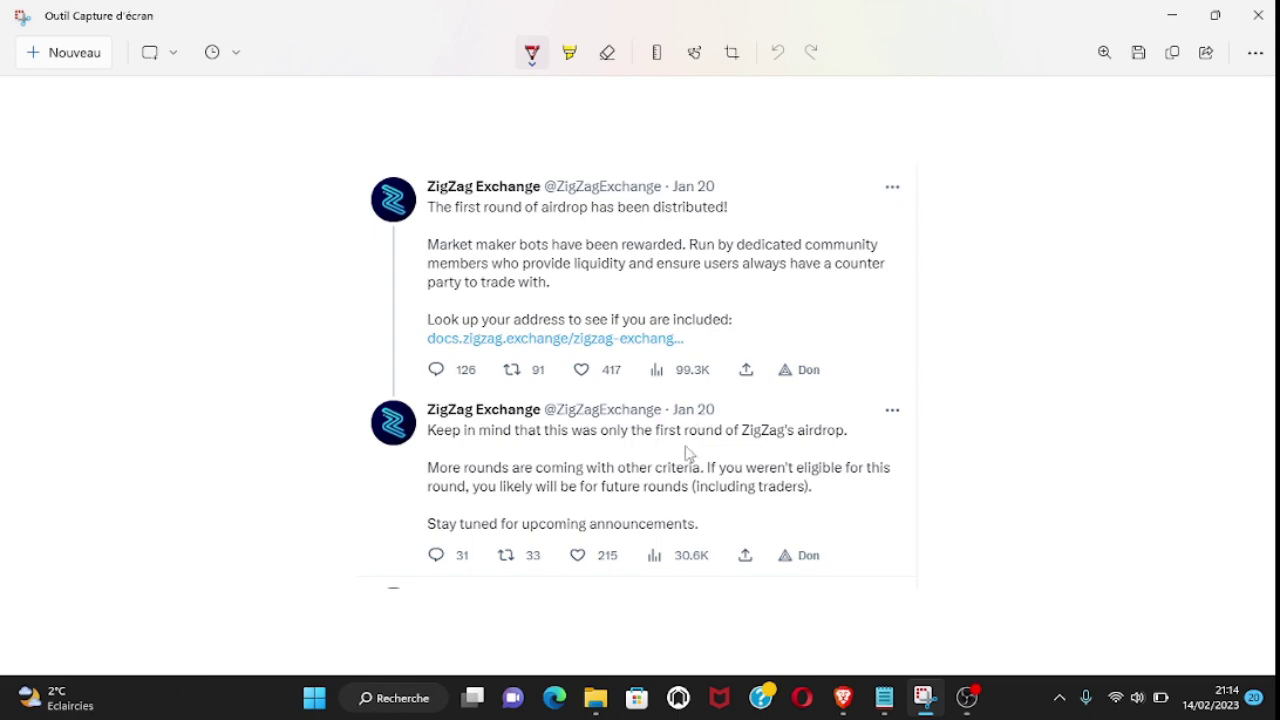
pyautogui.click(1172, 15)
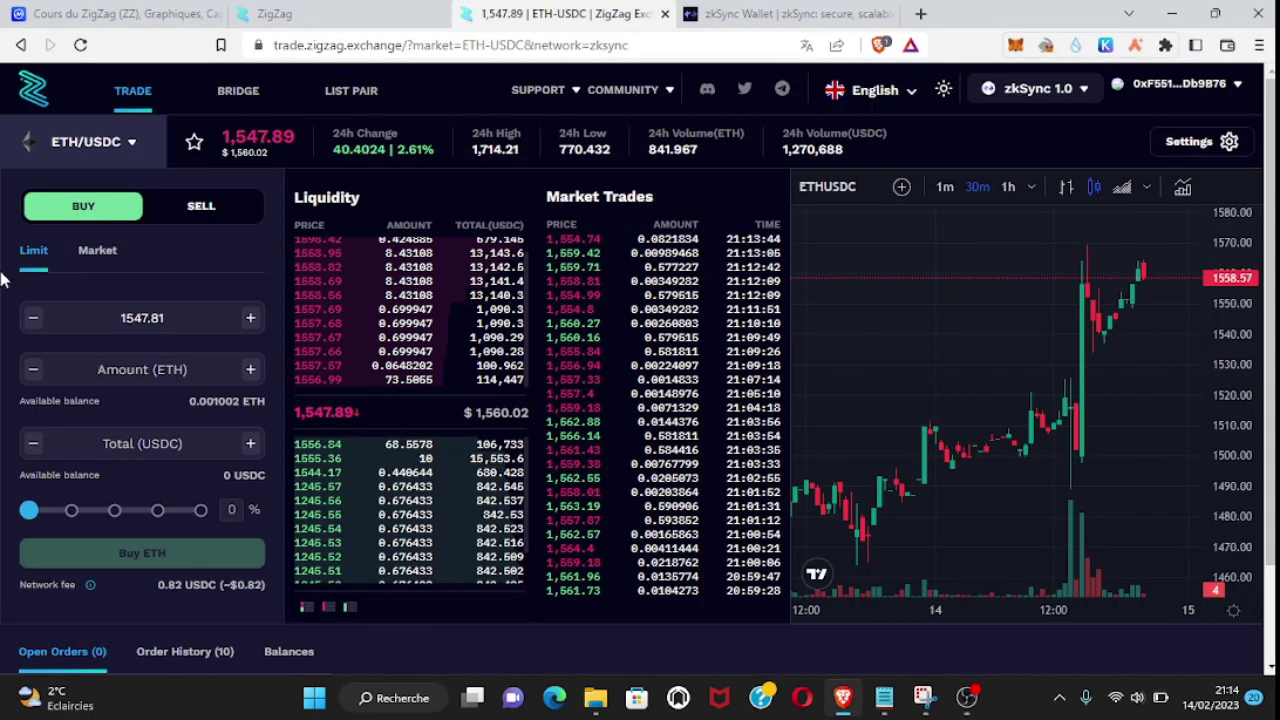